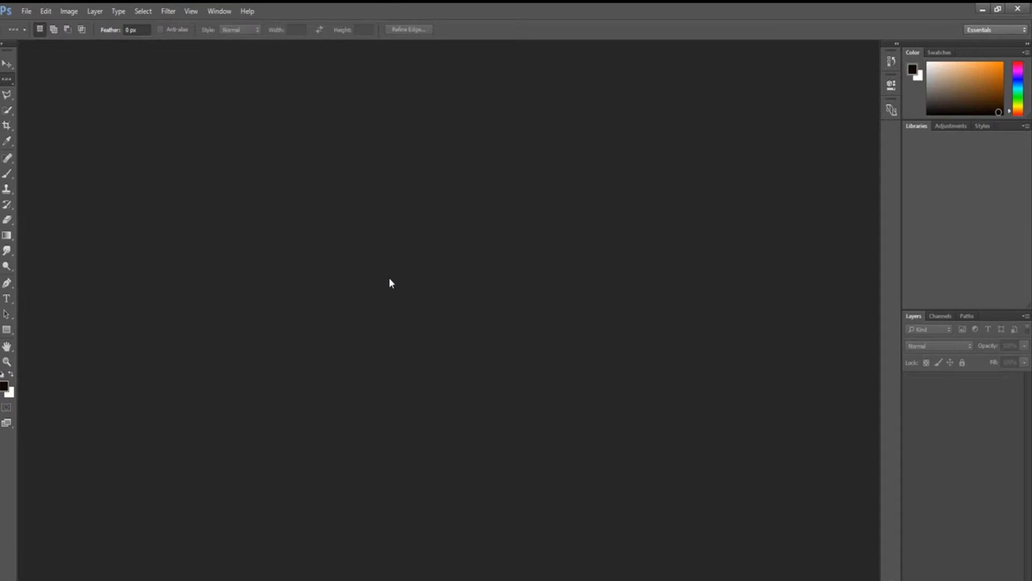
# Step: Create a white 7 × 5 inch, 300 pixels/inch RGB document at Default Photoshop Size and float its window in the workspace
pyautogui.hotkey('ctrl', 'n')
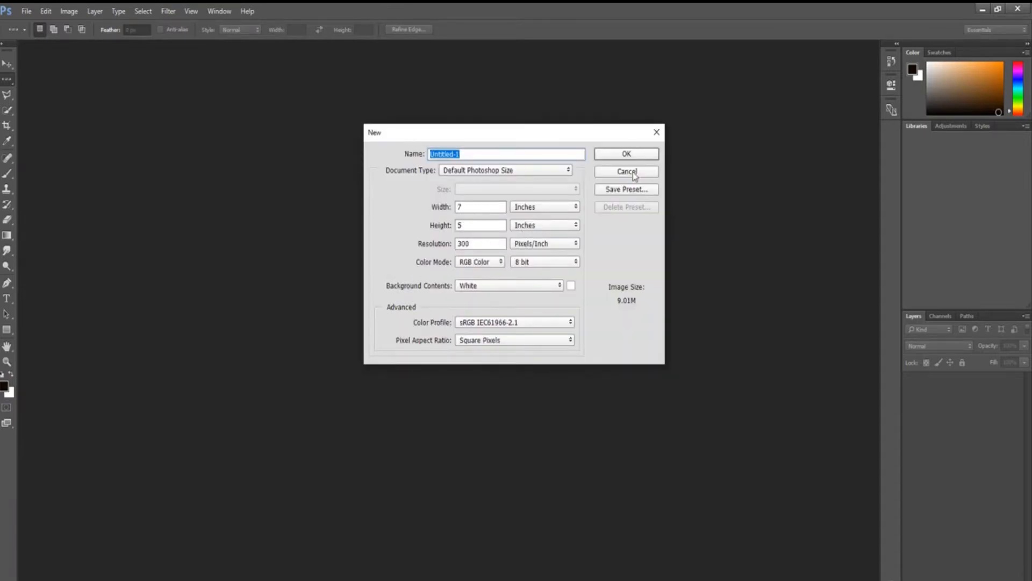
pyautogui.click(557, 172)
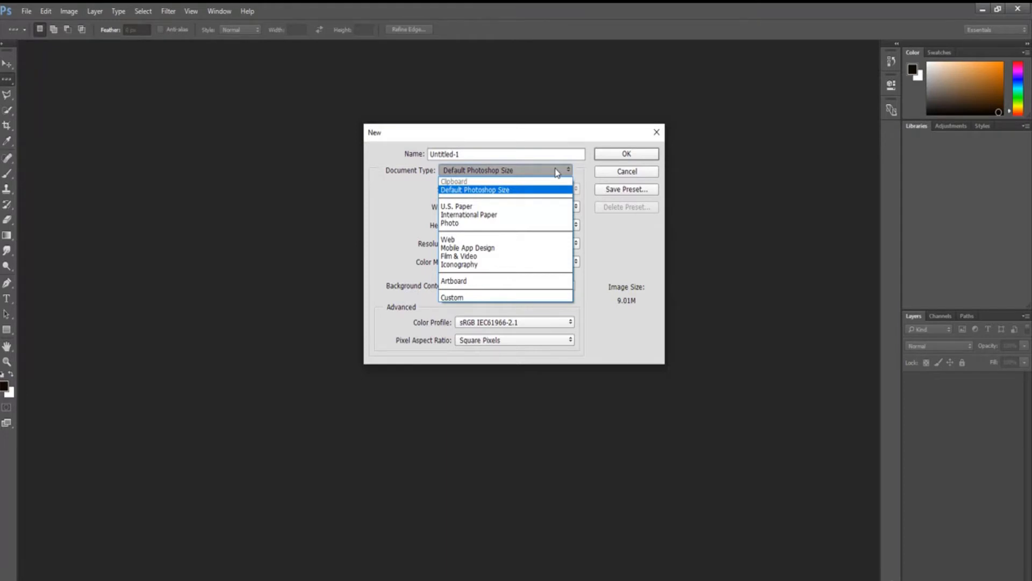
pyautogui.click(627, 238)
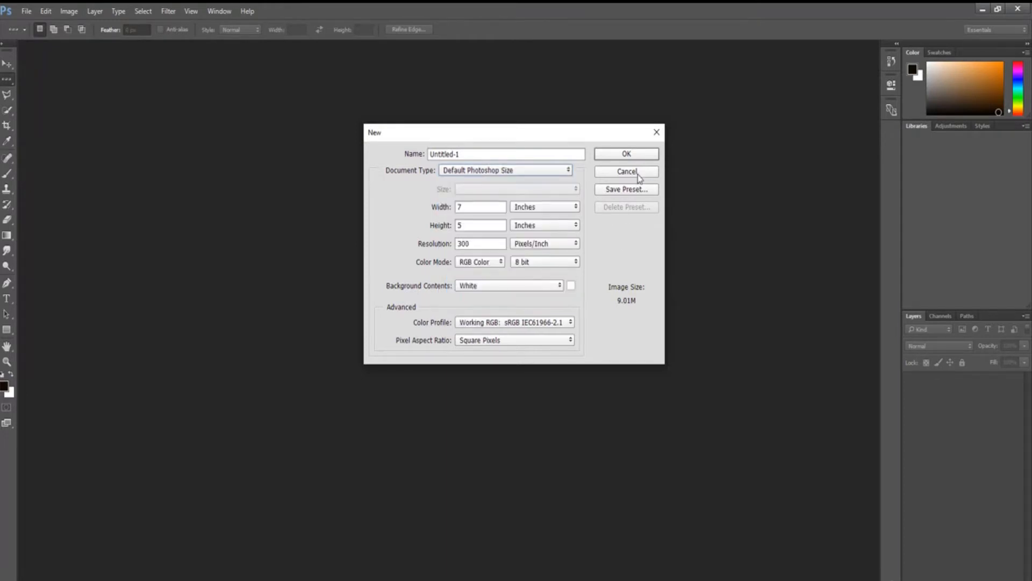
pyautogui.click(641, 154)
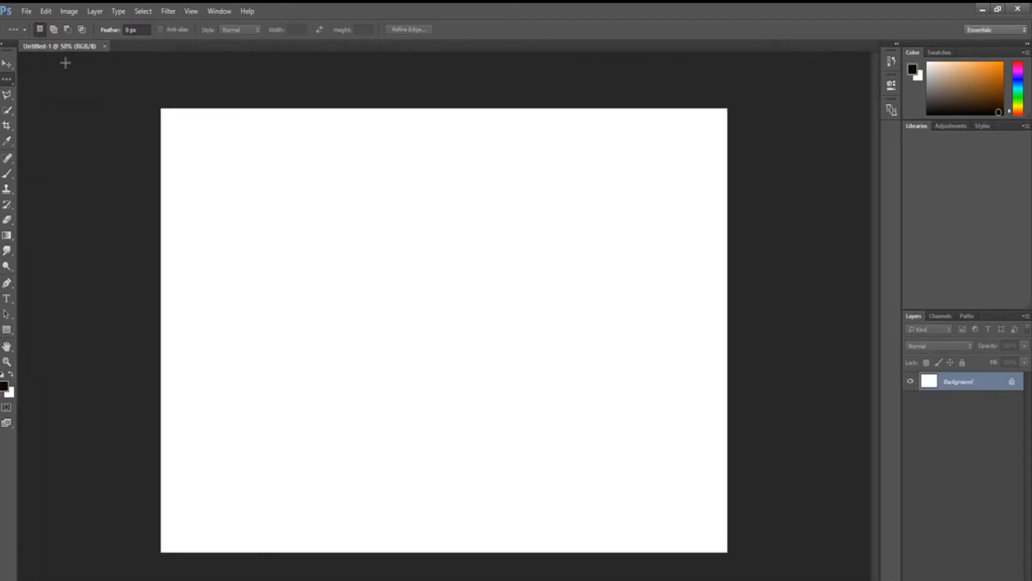
pyautogui.moveTo(76, 46); pyautogui.dragTo(79, 74)
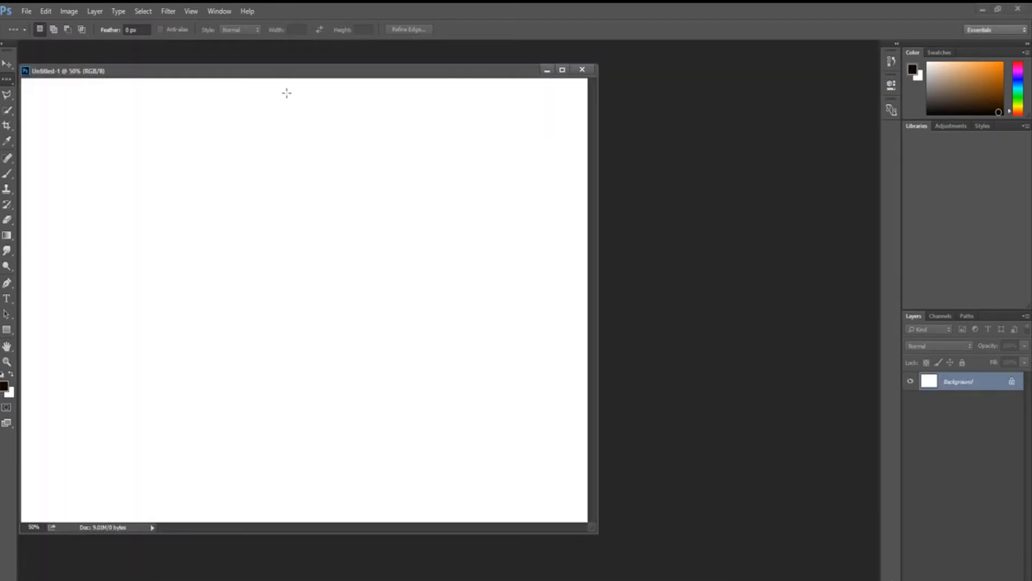
pyautogui.moveTo(353, 75); pyautogui.dragTo(422, 86)
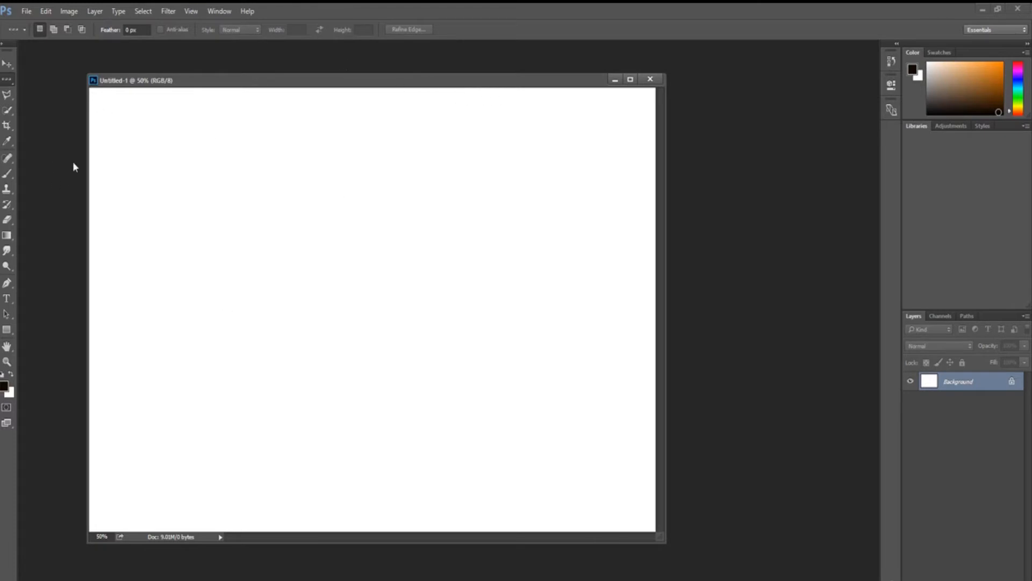
# Step: Make a rectangular marquee selection about 6.84 × 4.82 in, just inside the canvas edges
pyautogui.click(8, 79)
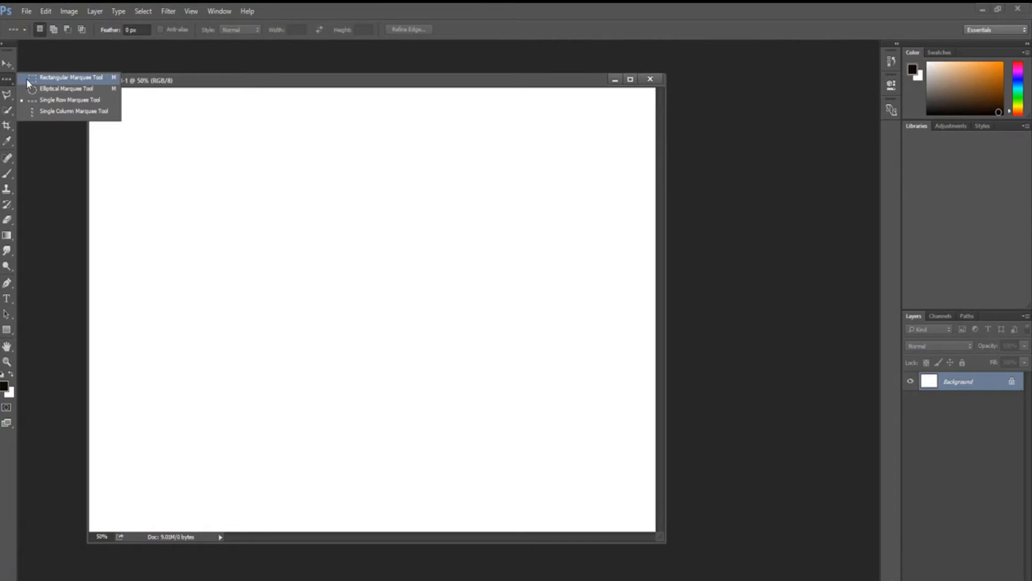
pyautogui.click(27, 79)
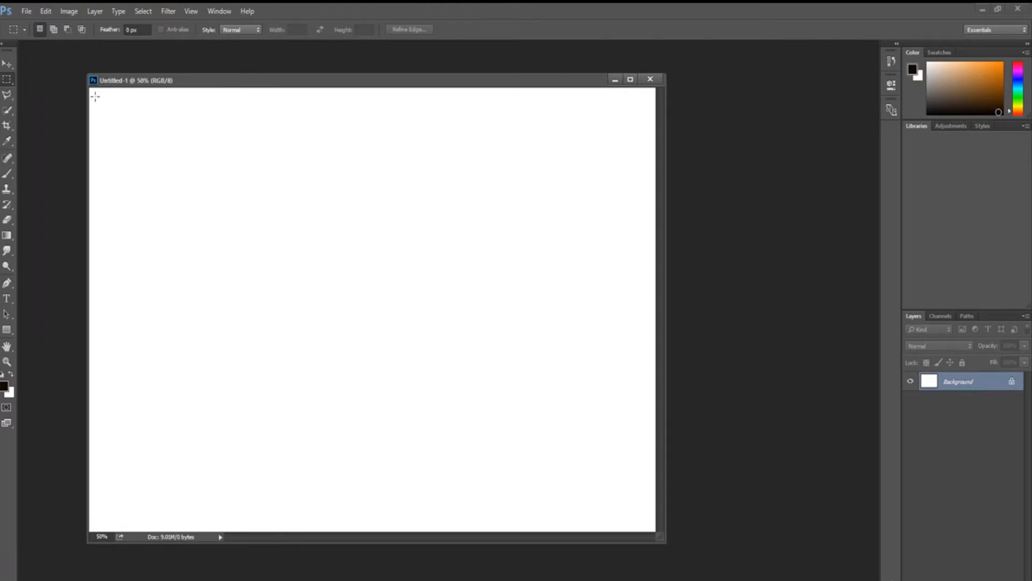
pyautogui.moveTo(95, 96); pyautogui.dragTo(644, 519)
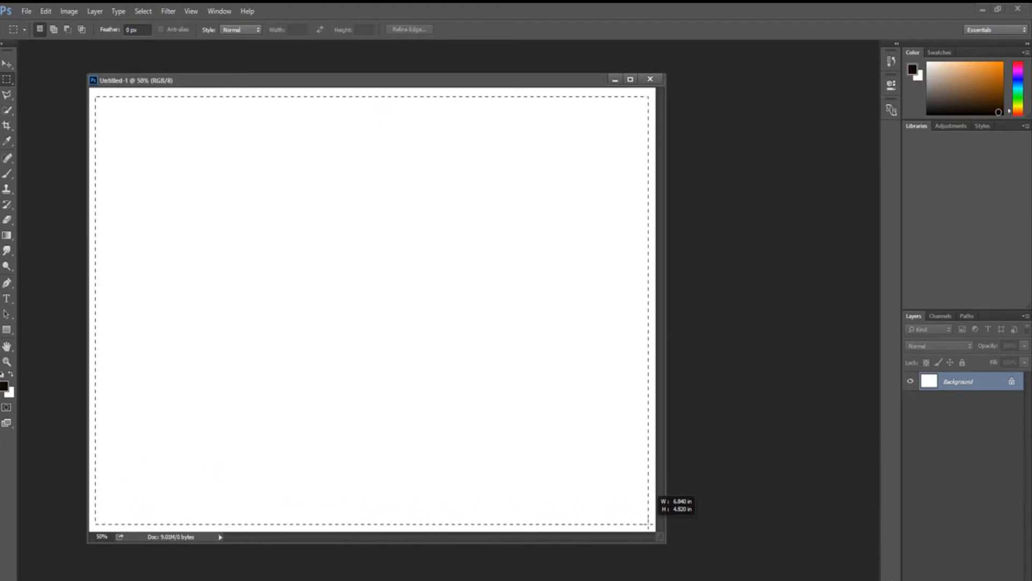
pyautogui.moveTo(649, 524); pyautogui.dragTo(649, 528)
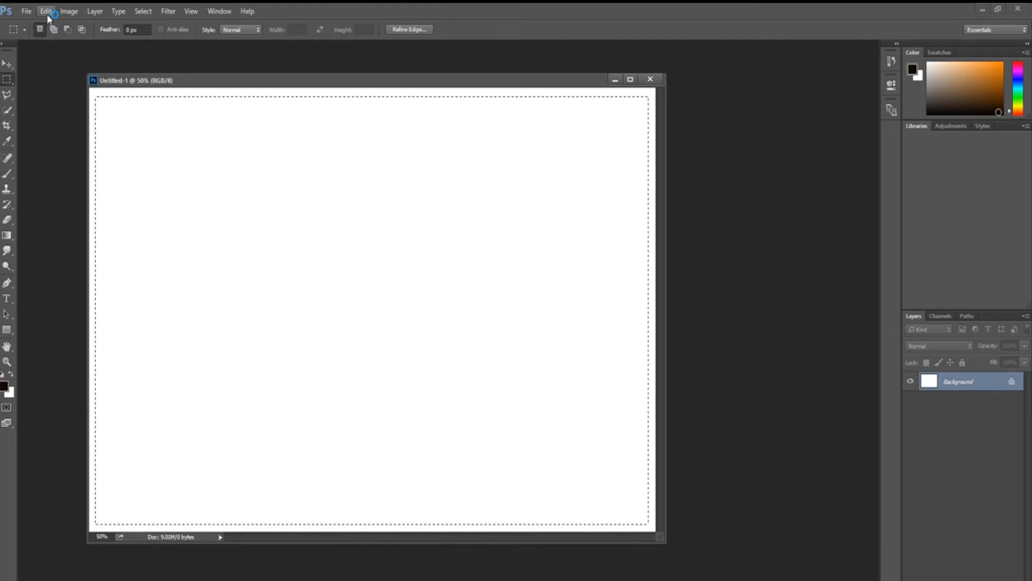
# Step: Start a Stroke on the rectangular selection and set its width to 10 px
pyautogui.click(47, 12)
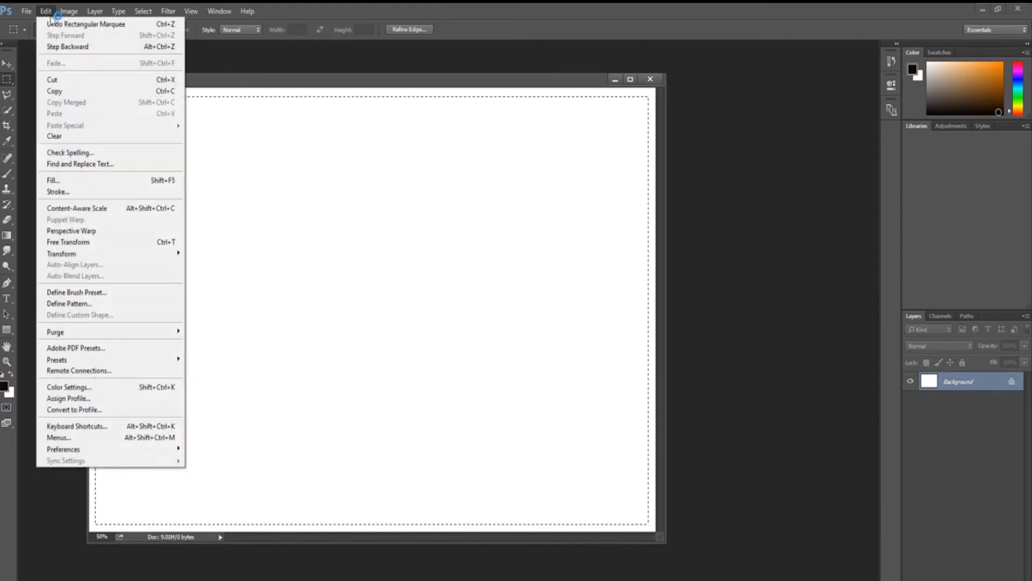
pyautogui.click(57, 193)
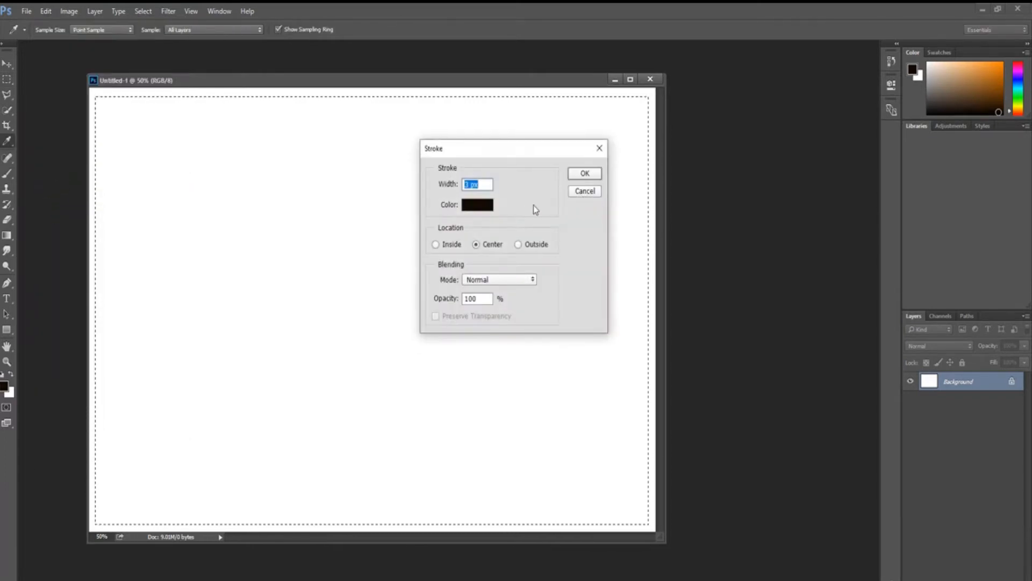
pyautogui.click(470, 184)
pyautogui.doubleClick(468, 185)
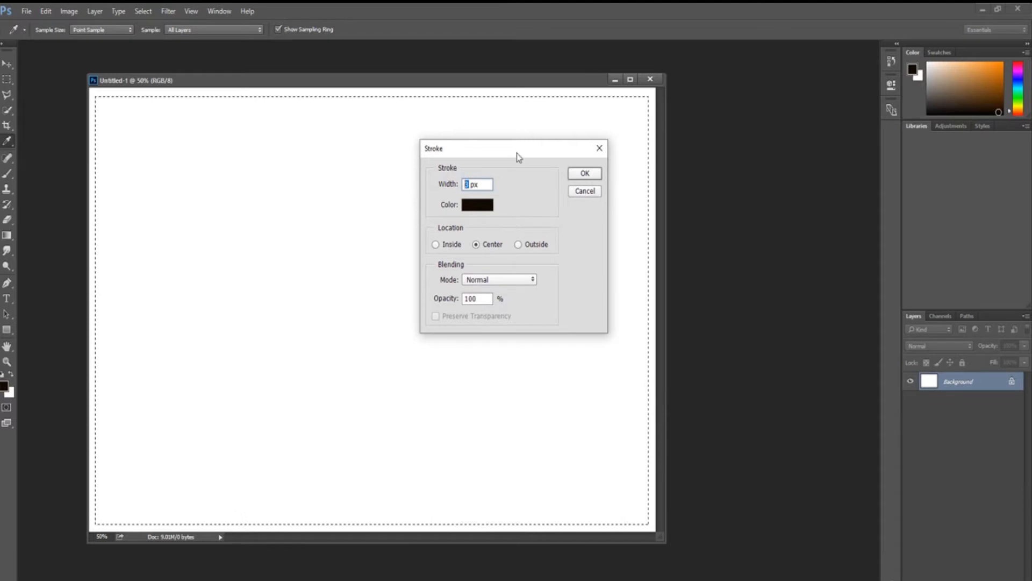
pyautogui.write('10')
# Step: Set the stroke color to the yellow-orange #f8b20b
pyautogui.click(466, 205)
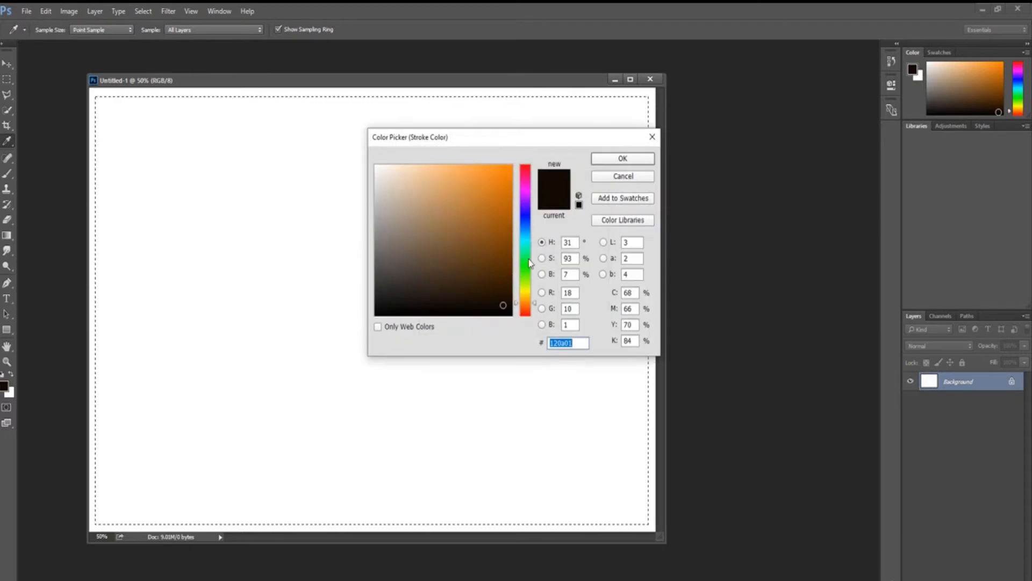
pyautogui.click(508, 177)
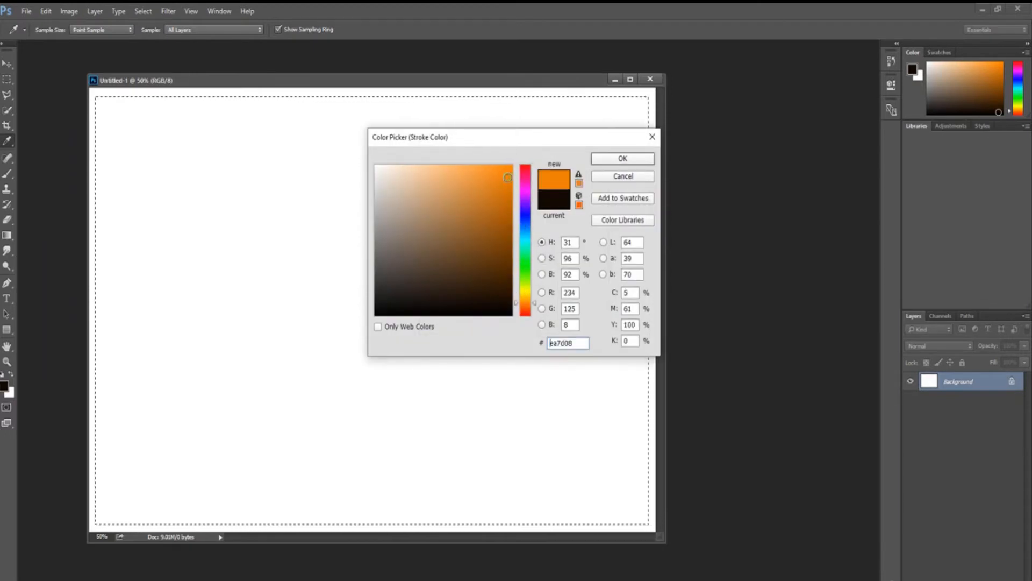
pyautogui.moveTo(526, 186); pyautogui.dragTo(527, 266)
pyautogui.click(527, 180)
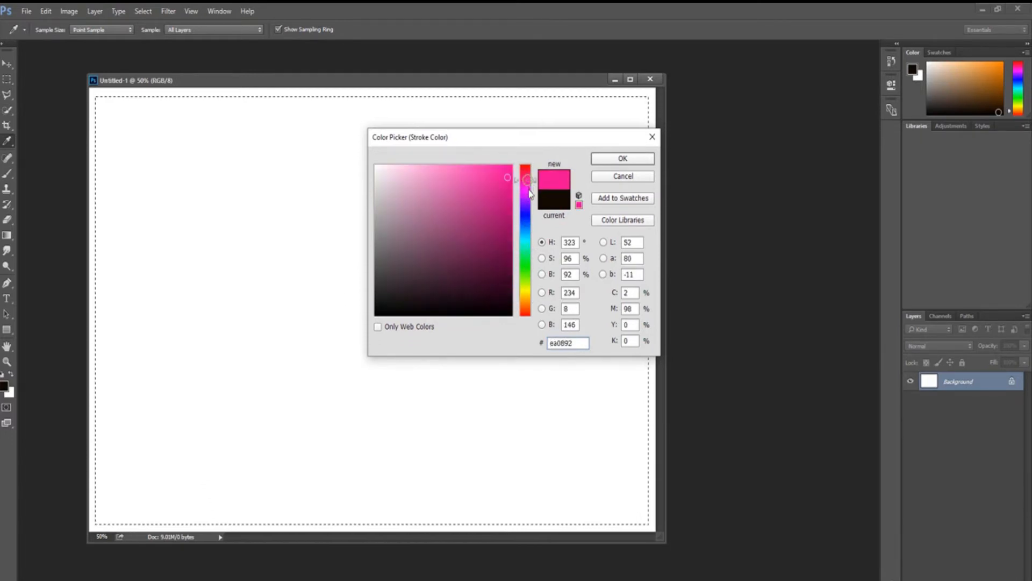
pyautogui.click(526, 298)
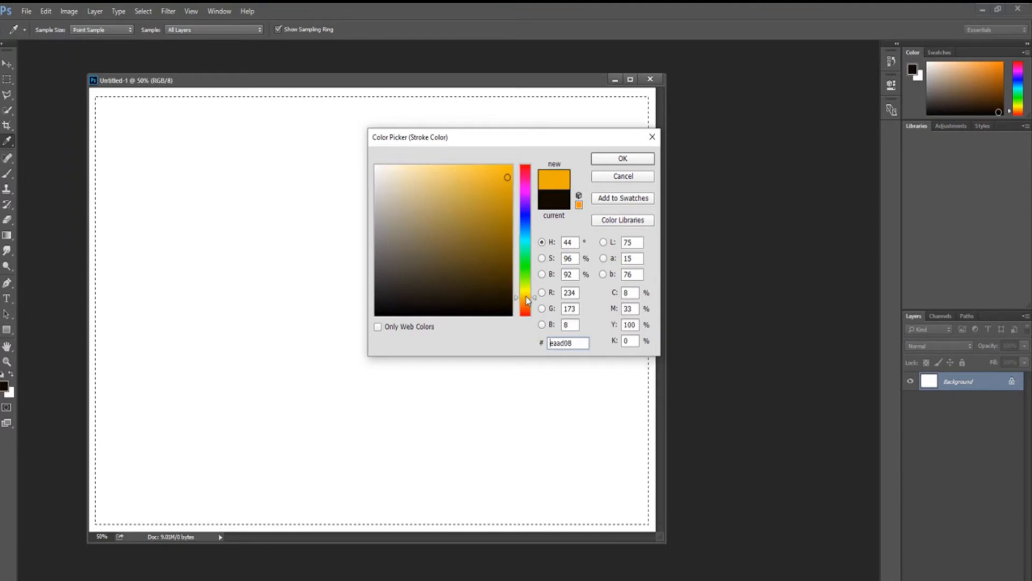
pyautogui.click(527, 295)
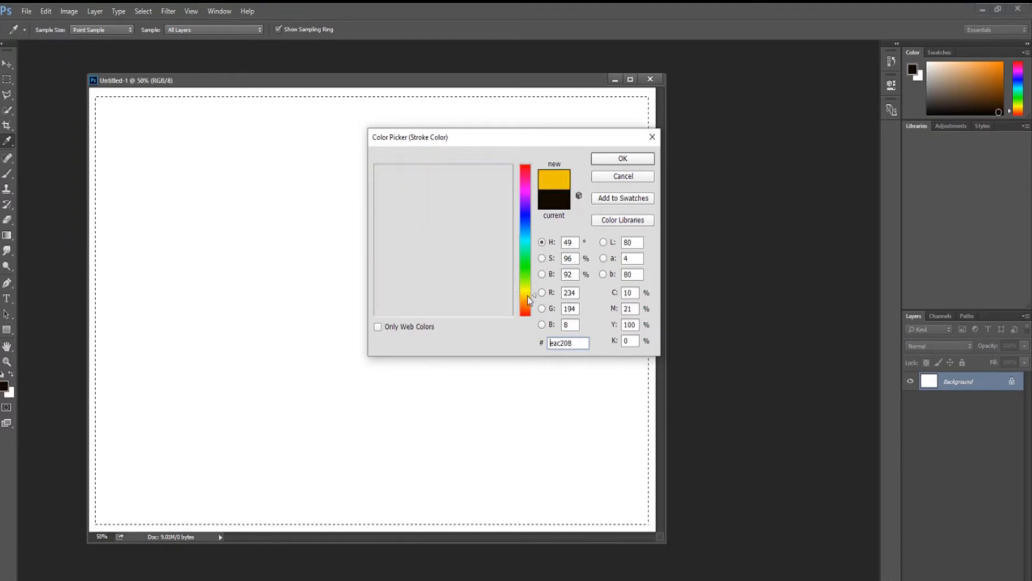
pyautogui.click(528, 297)
pyautogui.click(495, 168)
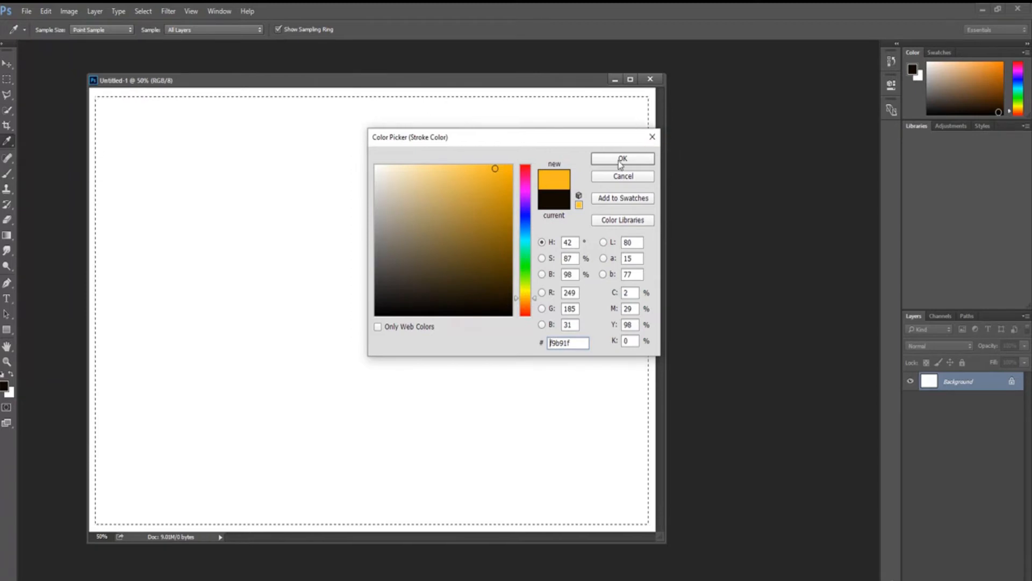
pyautogui.click(507, 169)
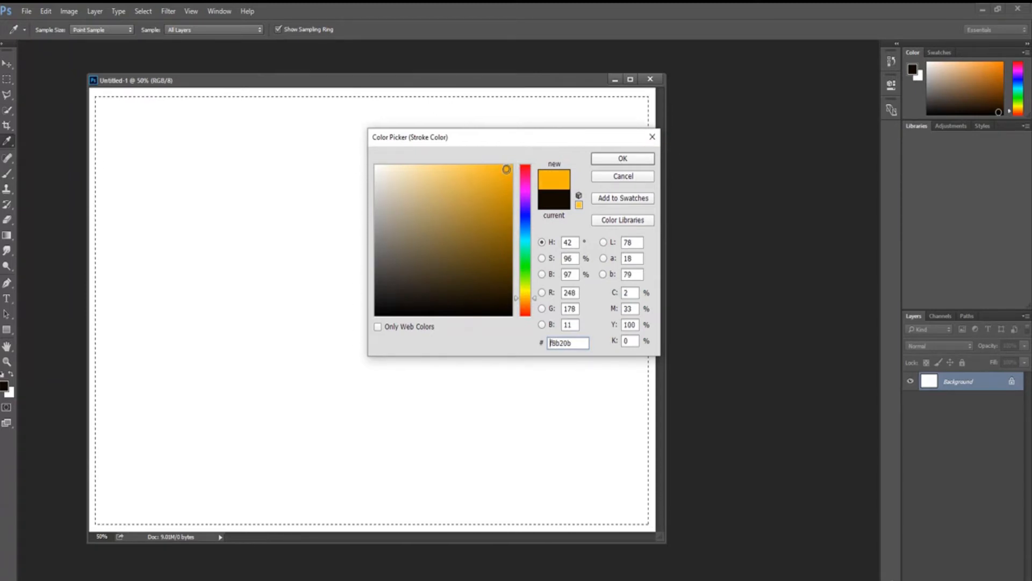
pyautogui.click(630, 160)
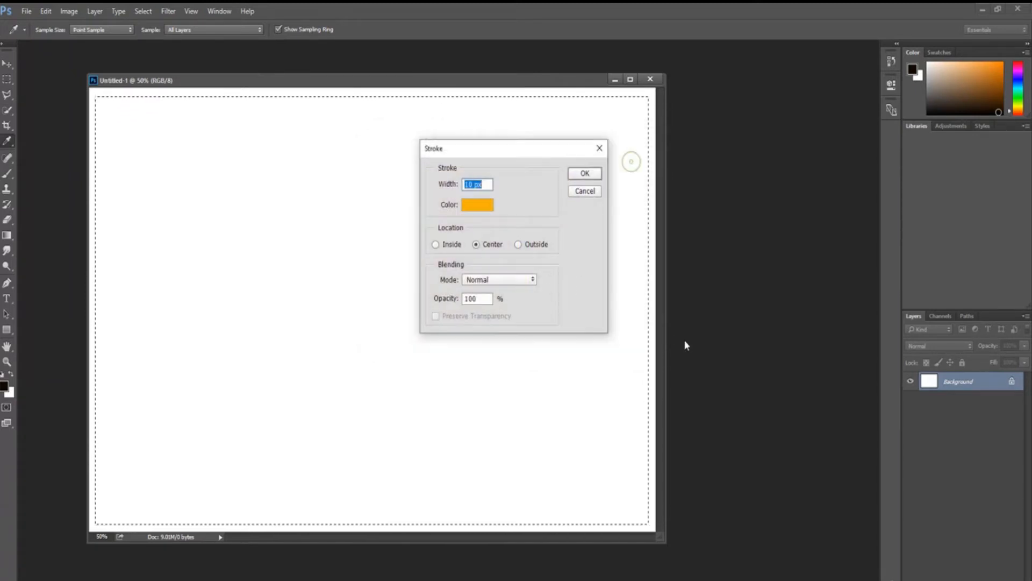
# Step: Apply the centered stroke as a border around the canvas and deselect the marquee
pyautogui.click(585, 173)
pyautogui.press('m')
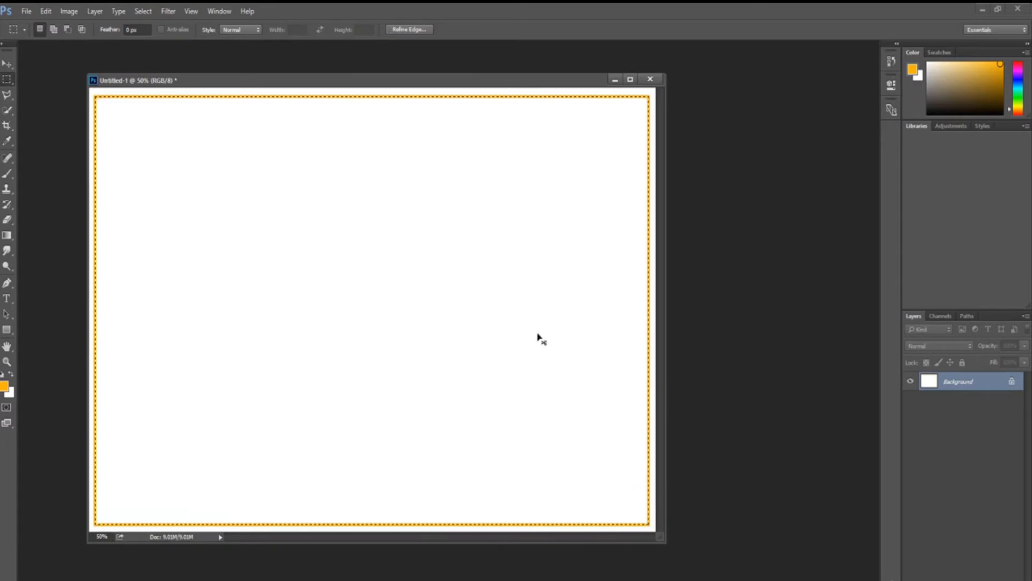
pyautogui.hotkey('ctrl', 'd')
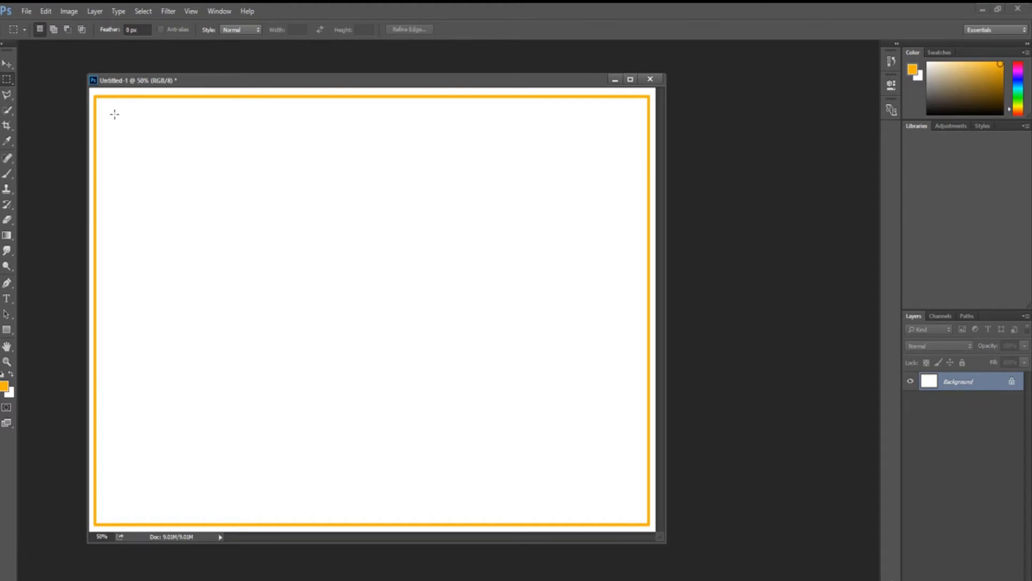
# Step: Add the horizontal text "Your Brand Name" in 30 pt Myriad Pro Regular near the top of the canvas
pyautogui.click(7, 298)
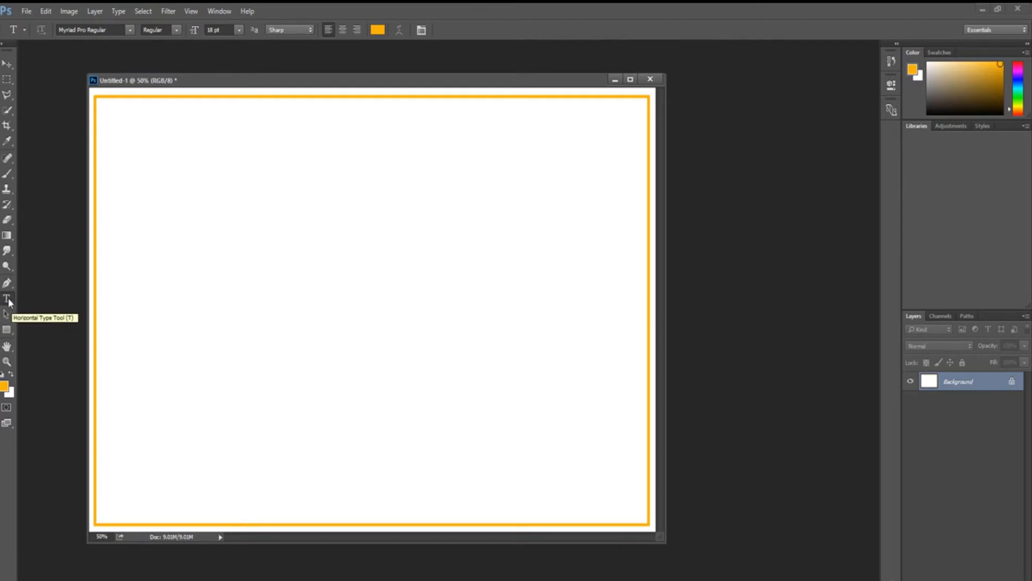
pyautogui.click(210, 174)
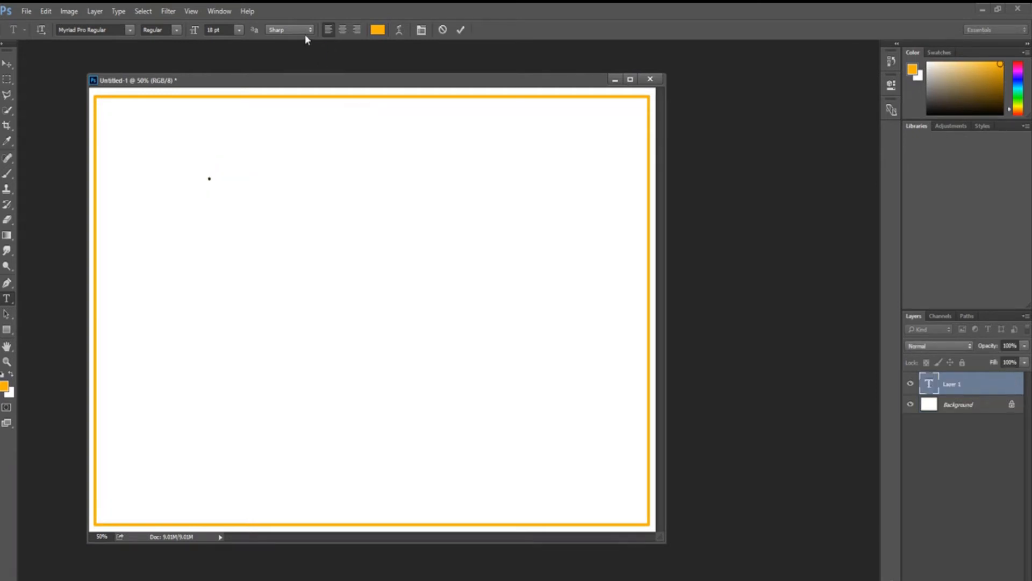
pyautogui.click(237, 31)
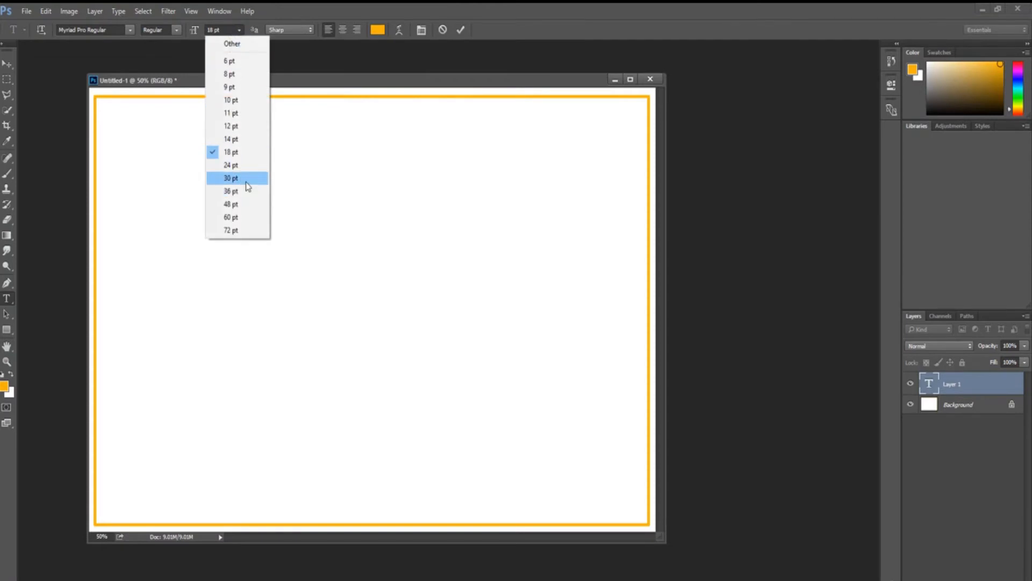
pyautogui.click(247, 178)
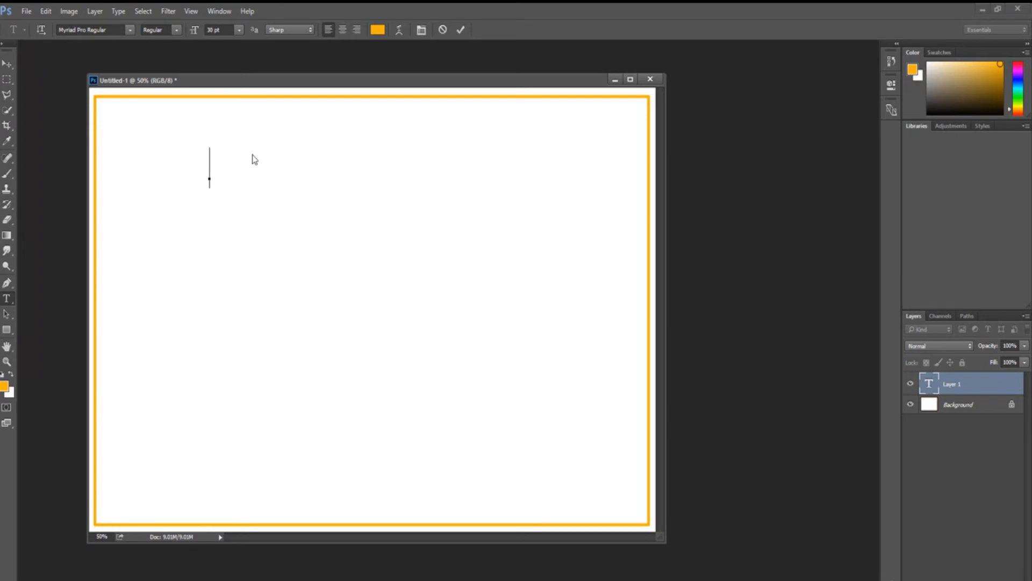
pyautogui.write('Your ')
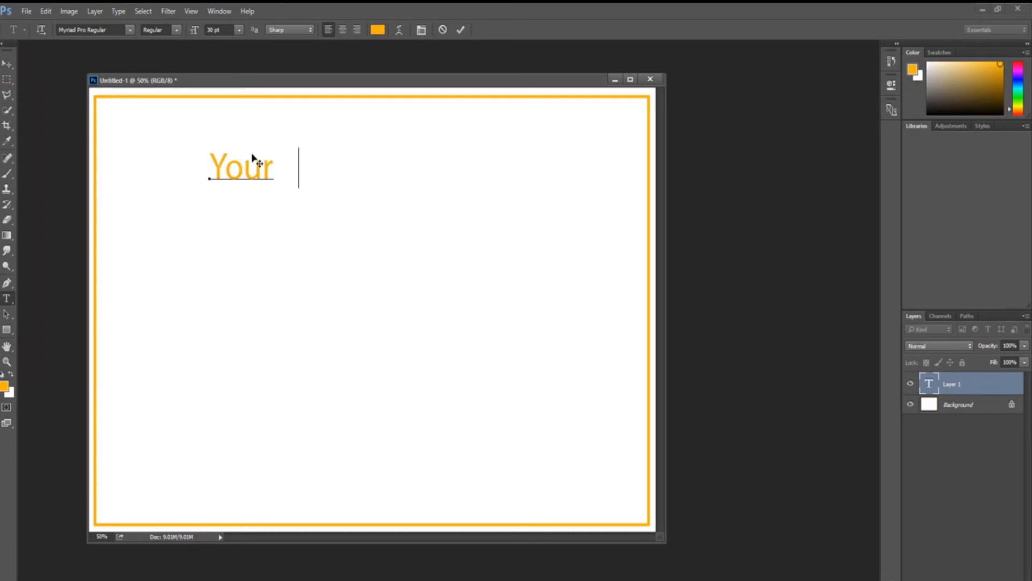
pyautogui.write('Brand Name')
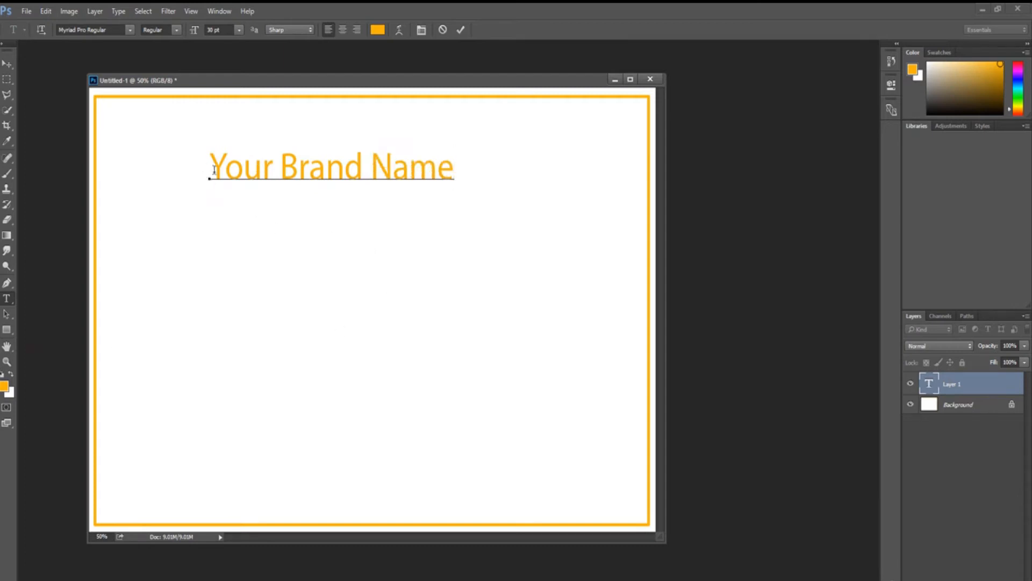
# Step: Recolor the whole "Your Brand Name" text to light blue #0bb2f8
pyautogui.press('ctrl')
pyautogui.hotkey('ctrl', 'a')
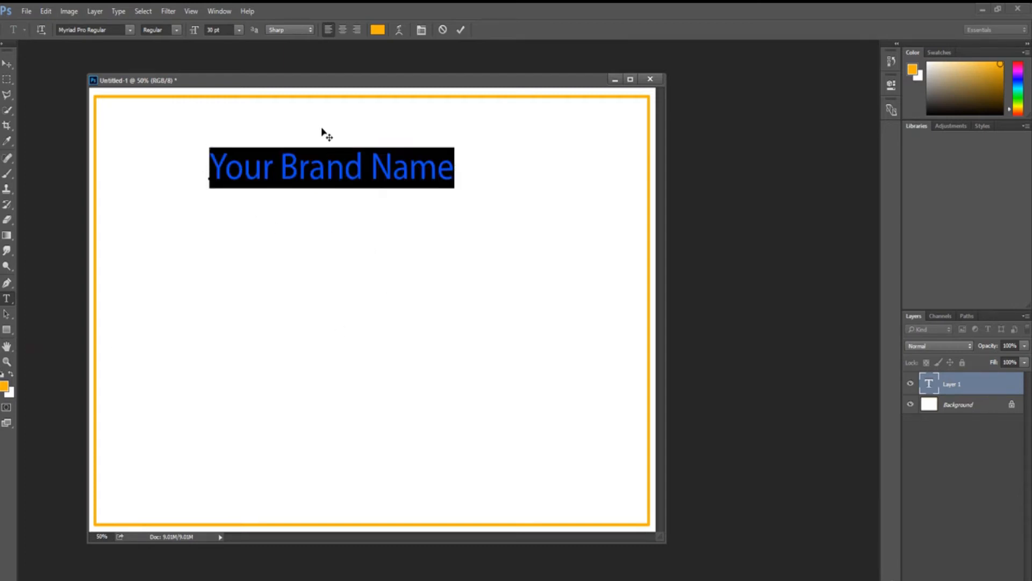
pyautogui.click(378, 30)
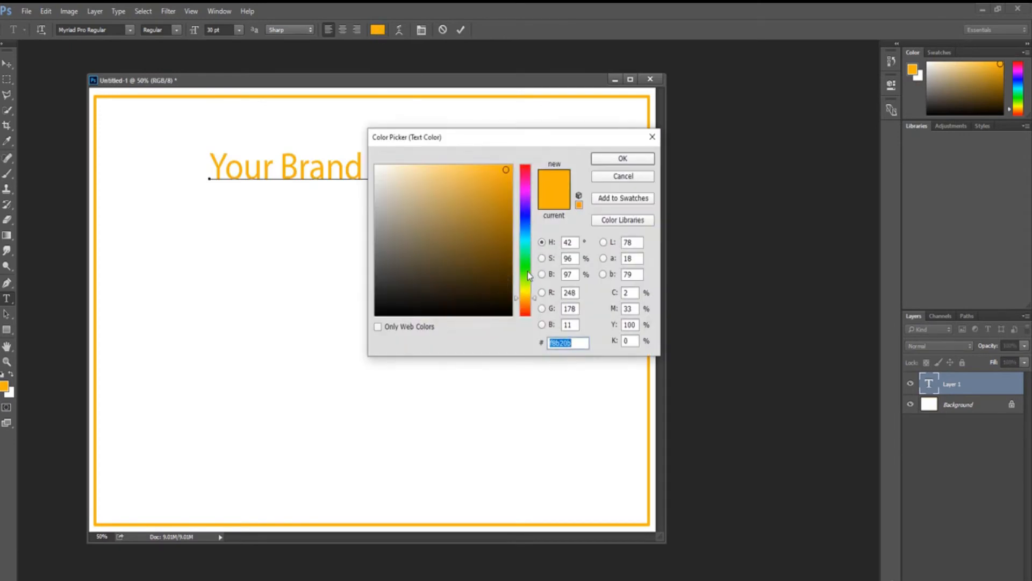
pyautogui.moveTo(529, 251)
pyautogui.mouseDown()
pyautogui.moveTo(526, 266)
pyautogui.moveTo(524, 236)
pyautogui.mouseUp()
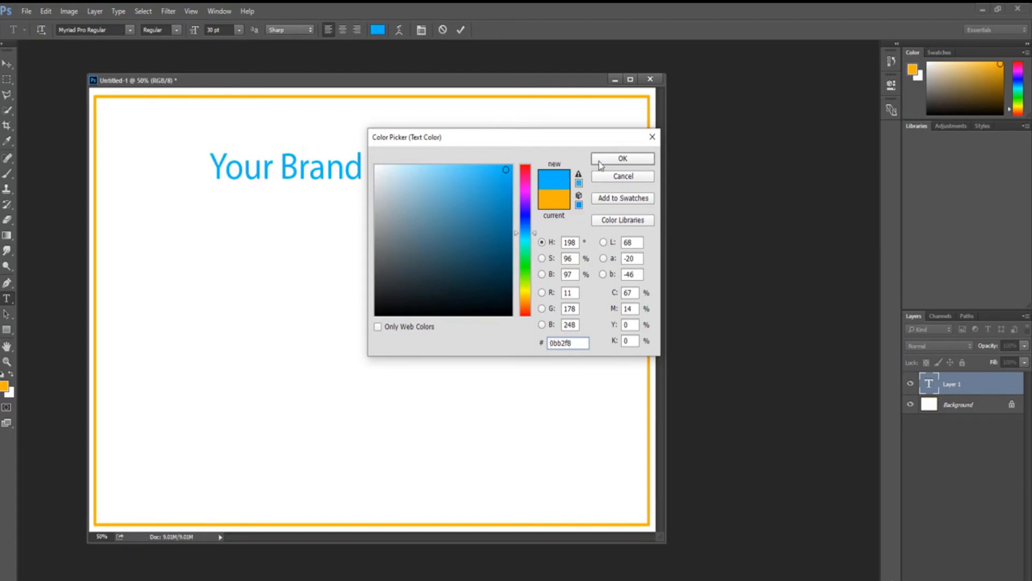
pyautogui.click(602, 159)
pyautogui.click(261, 168)
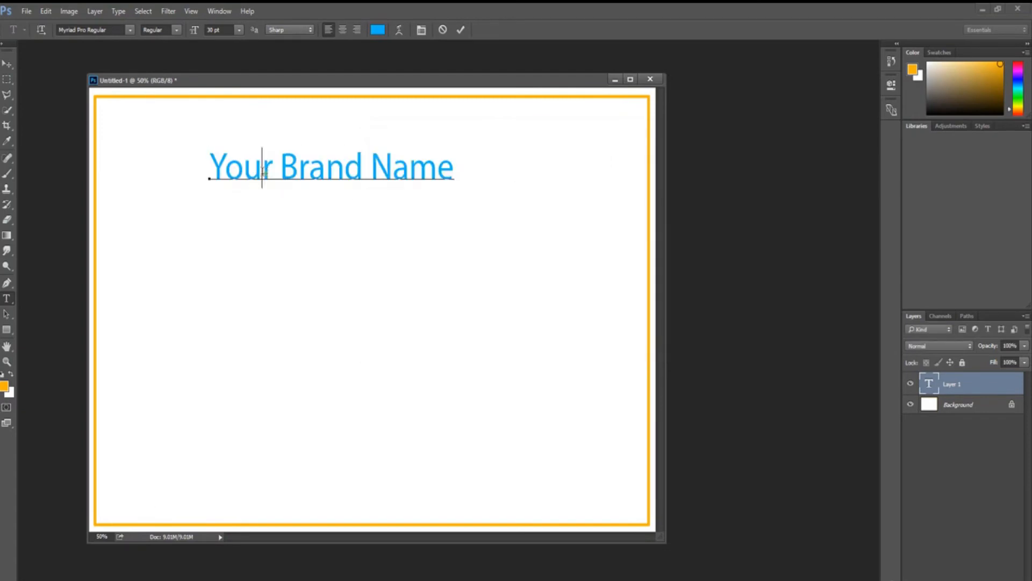
# Step: Move the "Your Brand Name" text slightly right and up, about centered horizontally near the top of the canvas
pyautogui.click(7, 64)
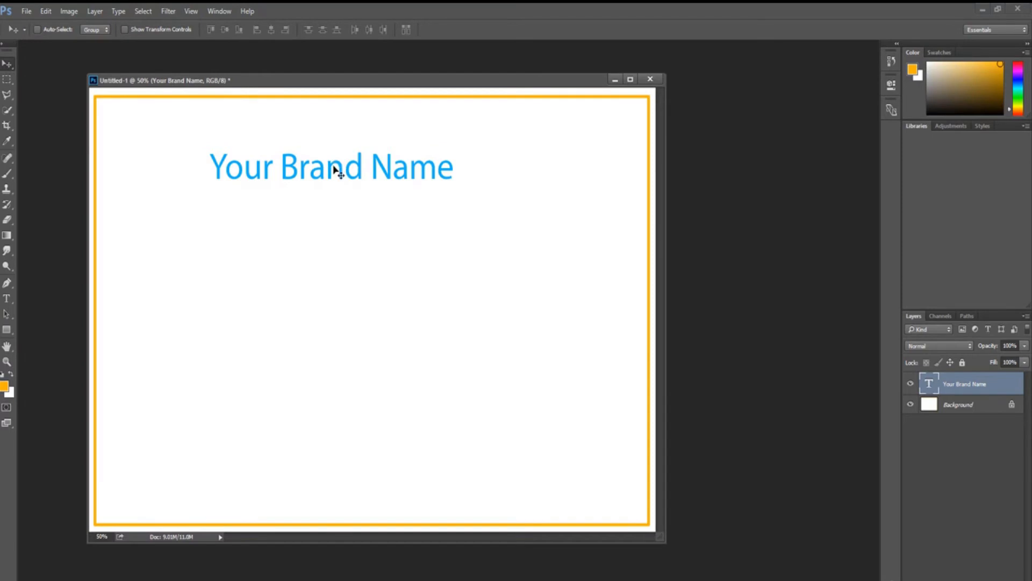
pyautogui.moveTo(335, 164); pyautogui.dragTo(363, 160)
pyautogui.press('ctrl')
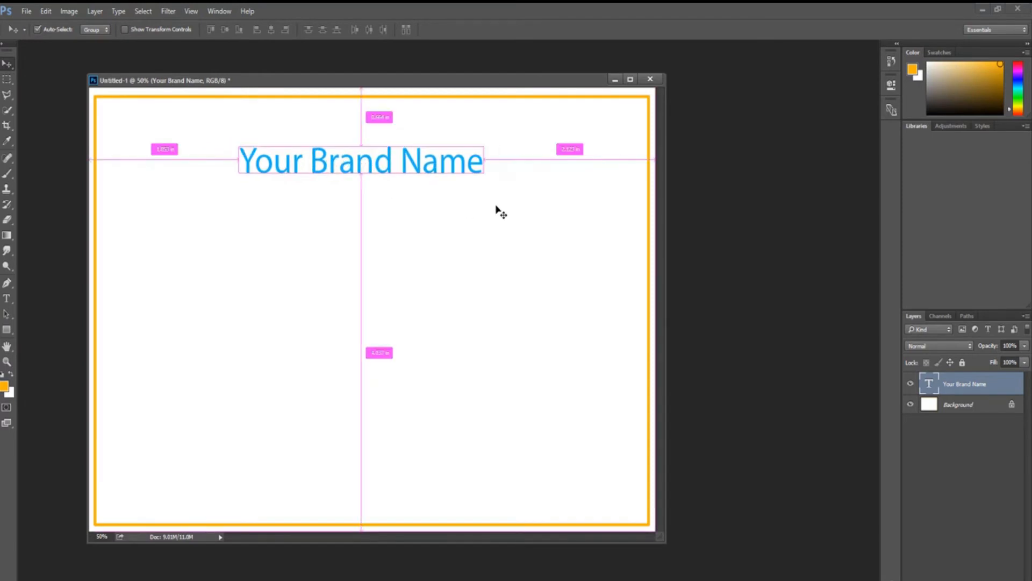
# Step: Enlarge the "Your Brand Name" text to about 125% and move it back to about centered near the top of the canvas
pyautogui.hotkey('ctrl', 't')
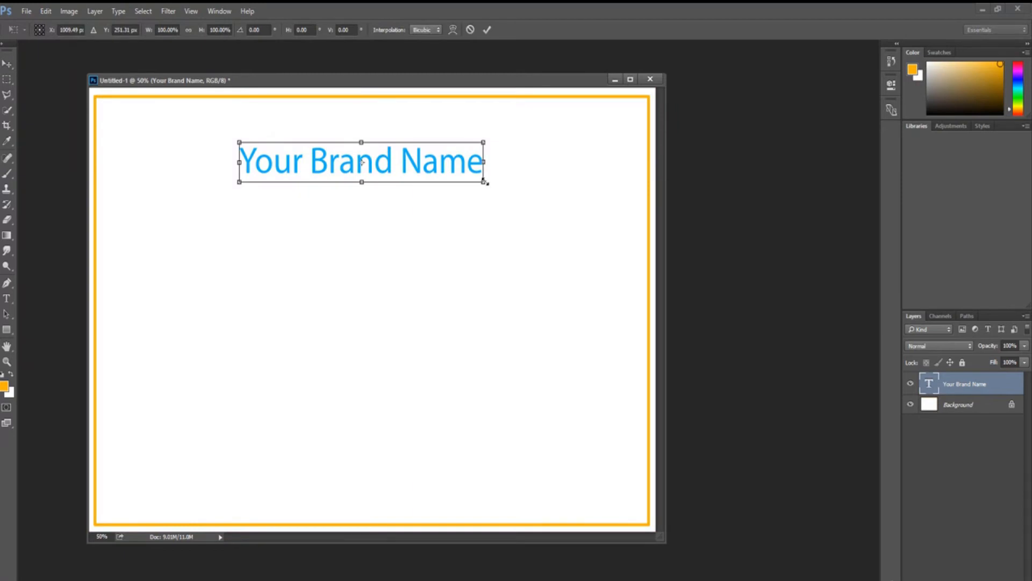
pyautogui.moveTo(485, 183); pyautogui.dragTo(542, 219)
pyautogui.press('Return')
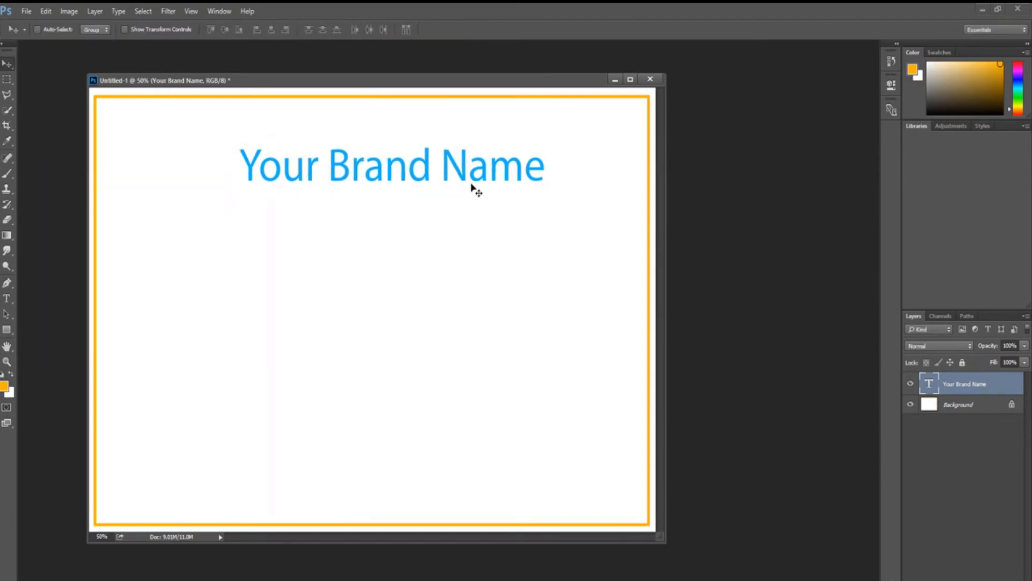
pyautogui.moveTo(470, 177); pyautogui.dragTo(452, 164)
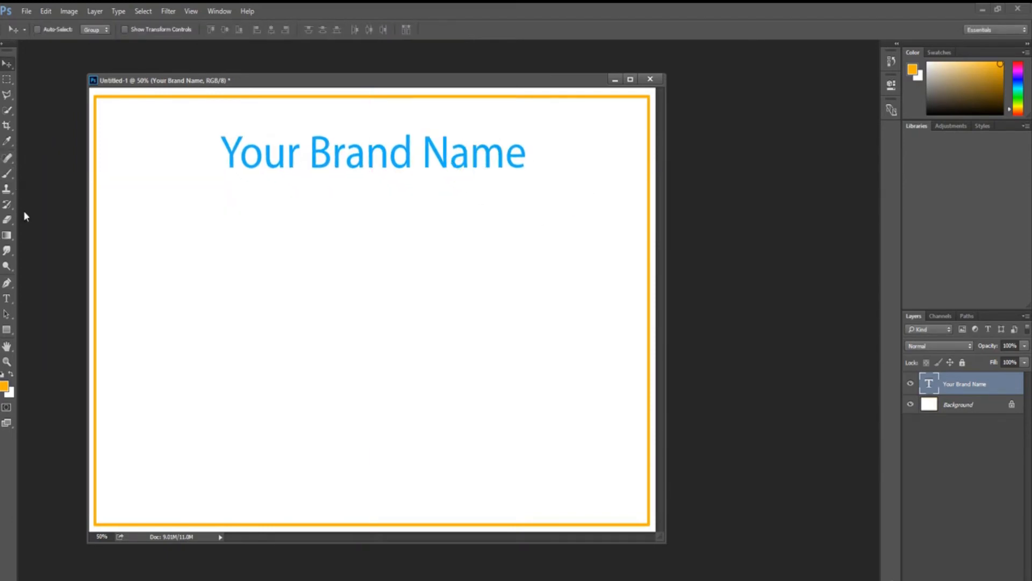
# Step: Add a text block below the heading reading "Services - 1)" with "2)" and "3)" aligned on separate lines beneath the "1)"
pyautogui.click(7, 299)
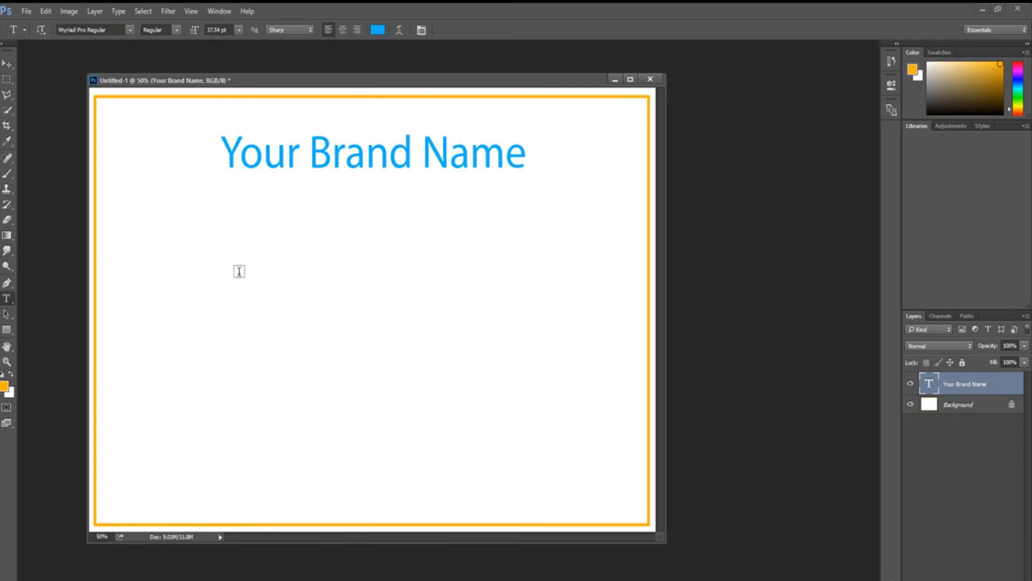
pyautogui.click(157, 238)
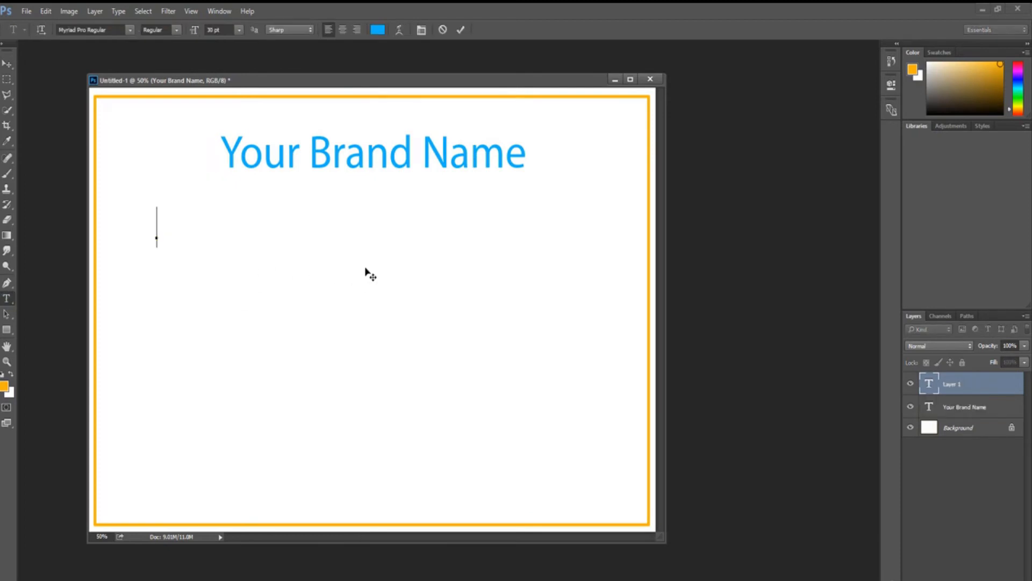
pyautogui.write('Services')
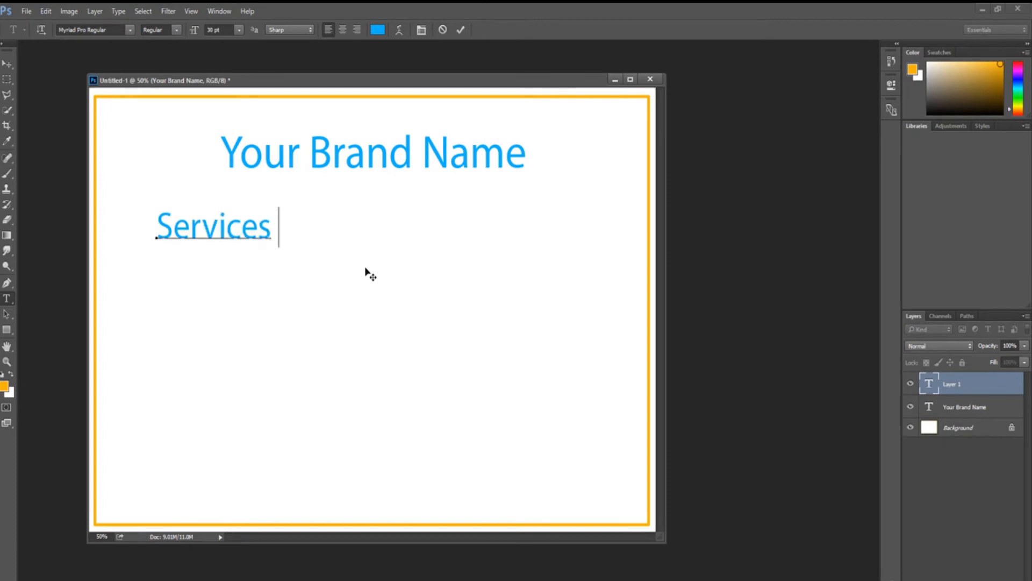
pyautogui.write(' - 1)')
pyautogui.press('Return')
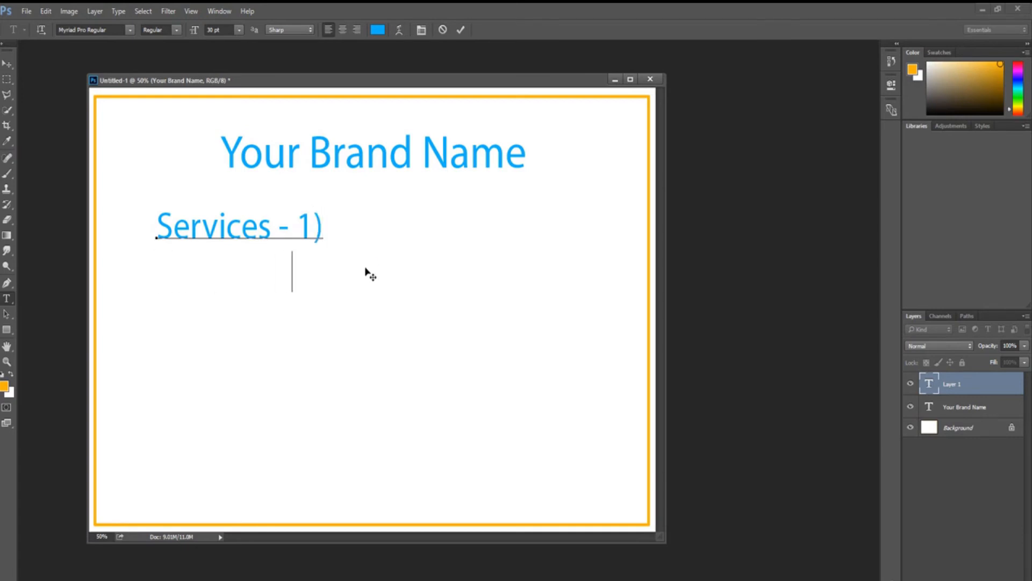
pyautogui.write('2)                   ')
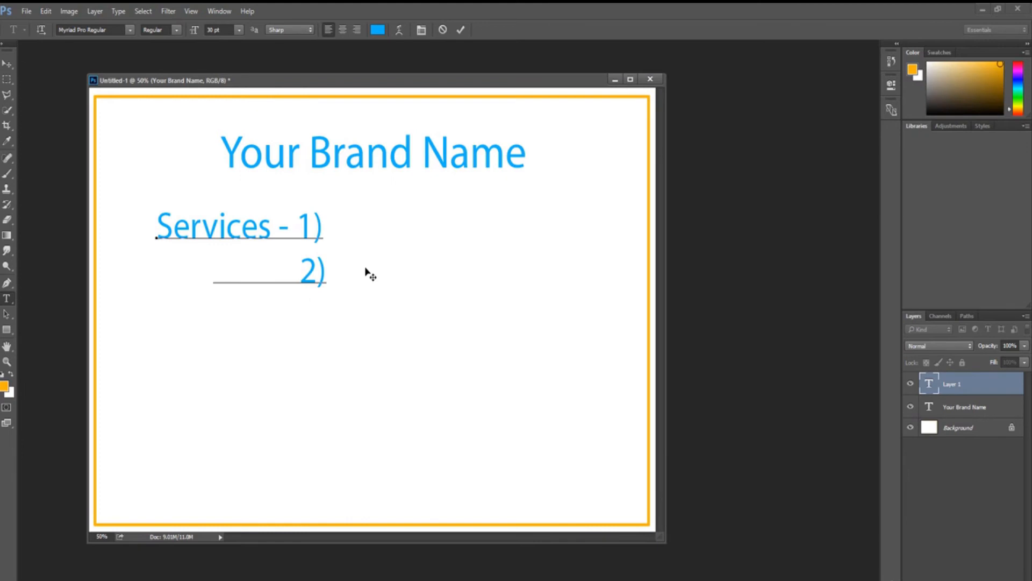
pyautogui.write(' 3)')
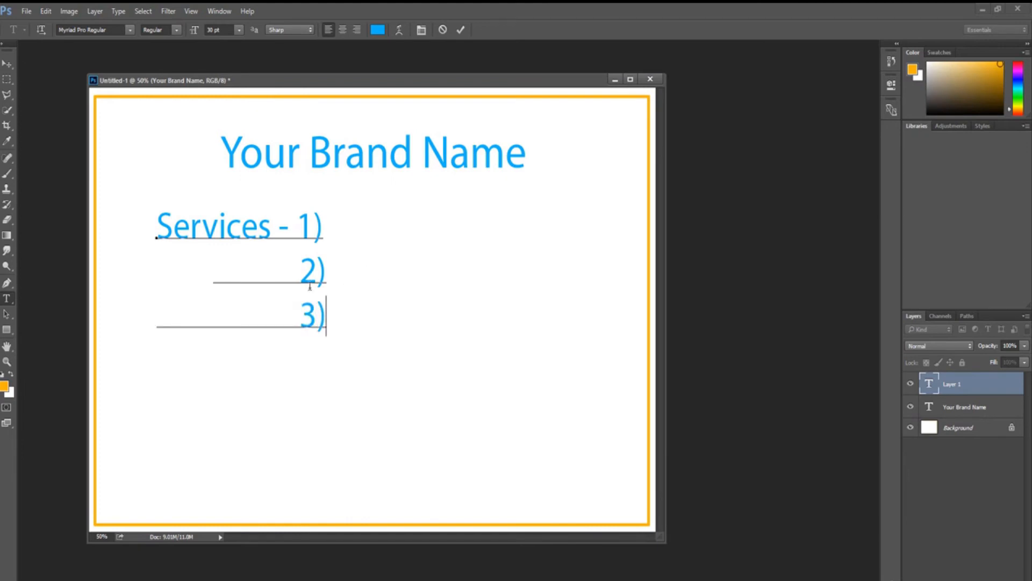
# Step: Set the font size of the whole "Services" list to 24 pt and commit the text
pyautogui.moveTo(329, 318); pyautogui.dragTo(159, 233)
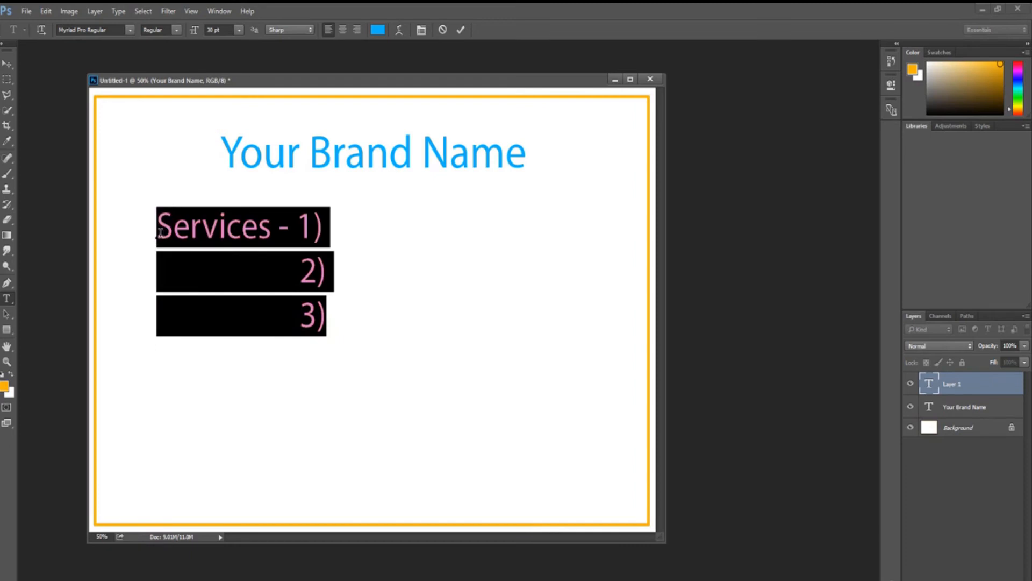
pyautogui.click(237, 32)
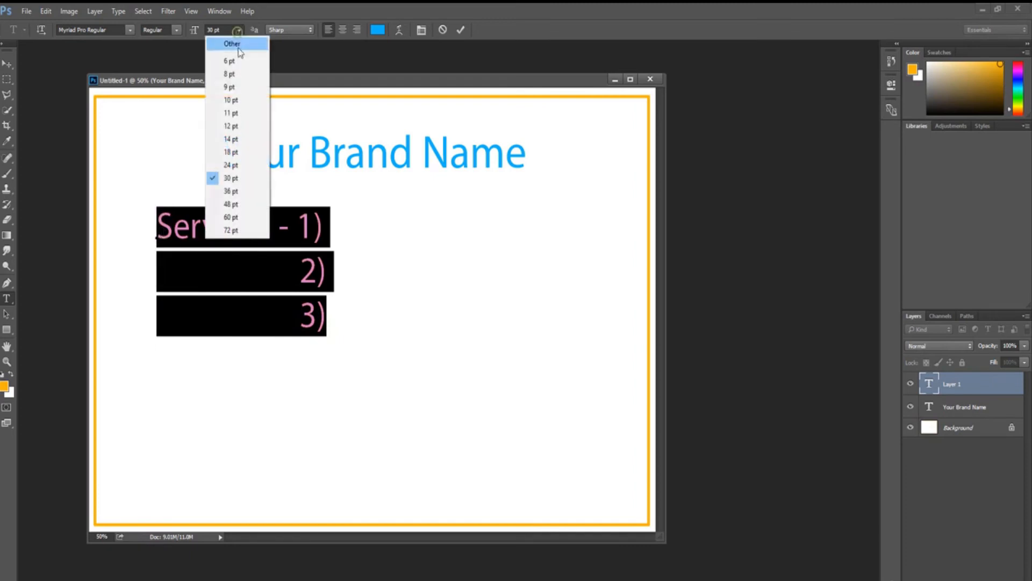
pyautogui.click(241, 141)
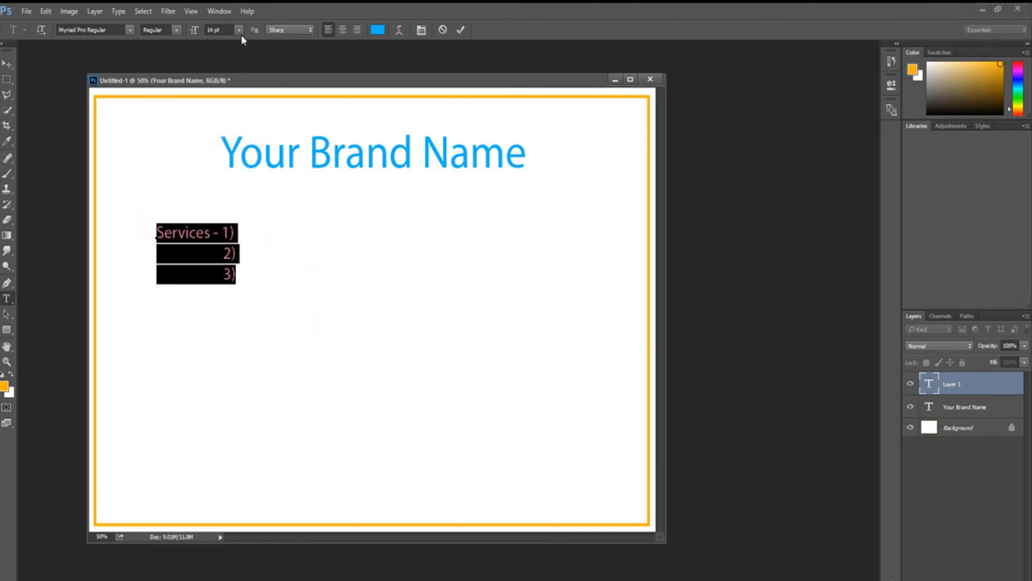
pyautogui.click(240, 32)
pyautogui.click(243, 164)
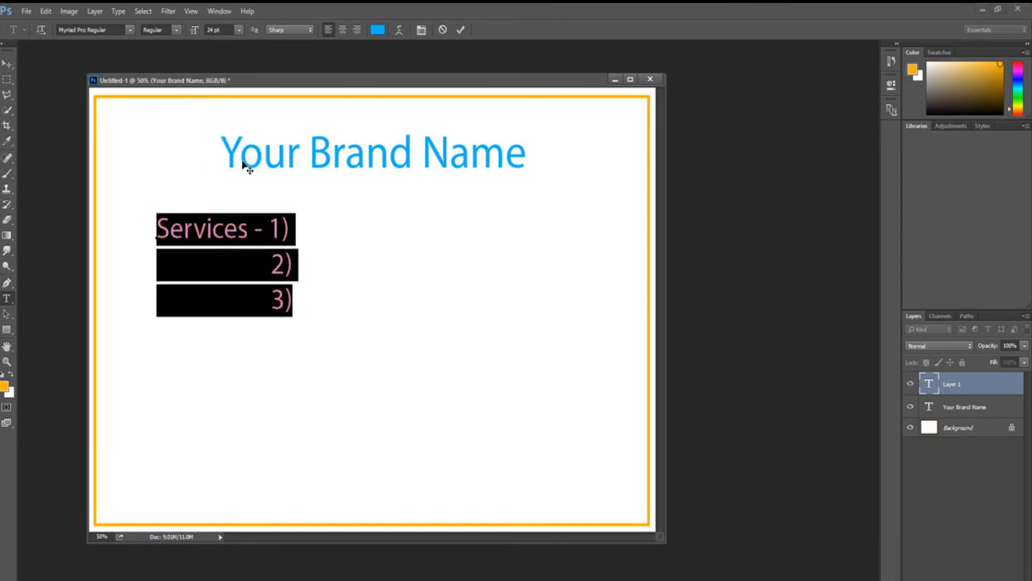
pyautogui.click(7, 66)
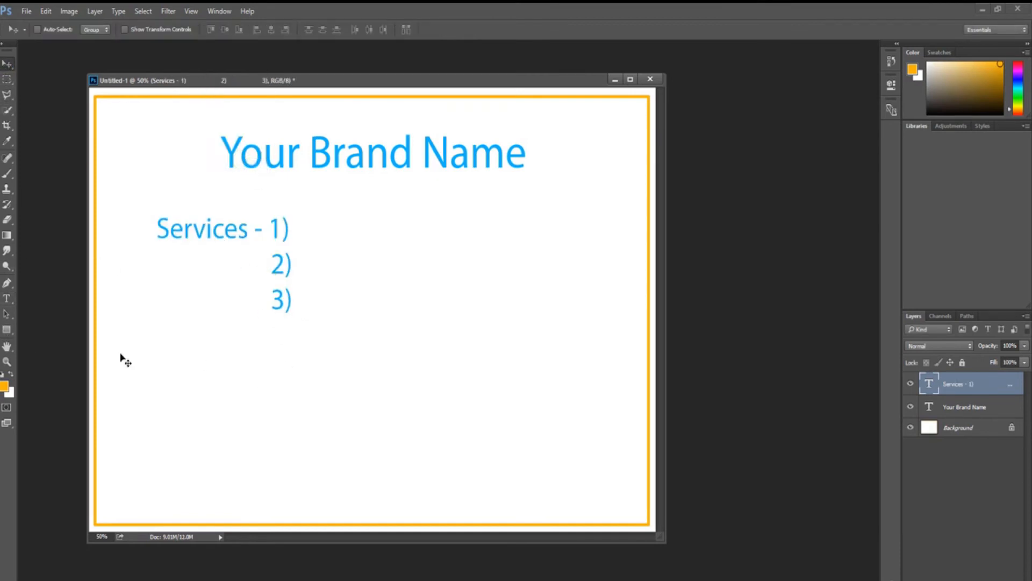
# Step: Recolor the whole "Services" list to yellow-green #d4f80b
pyautogui.click(7, 299)
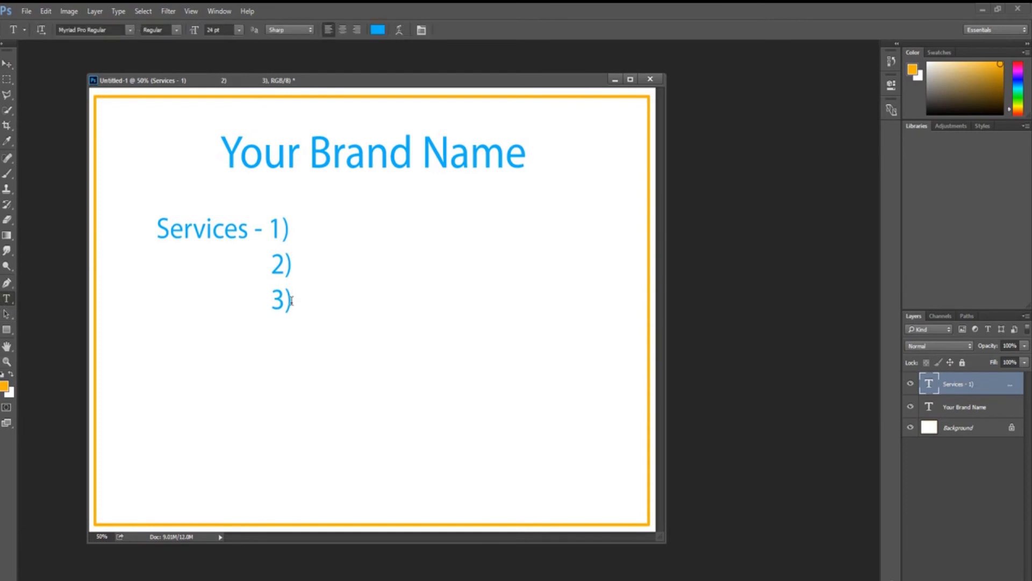
pyautogui.moveTo(291, 300); pyautogui.dragTo(156, 228)
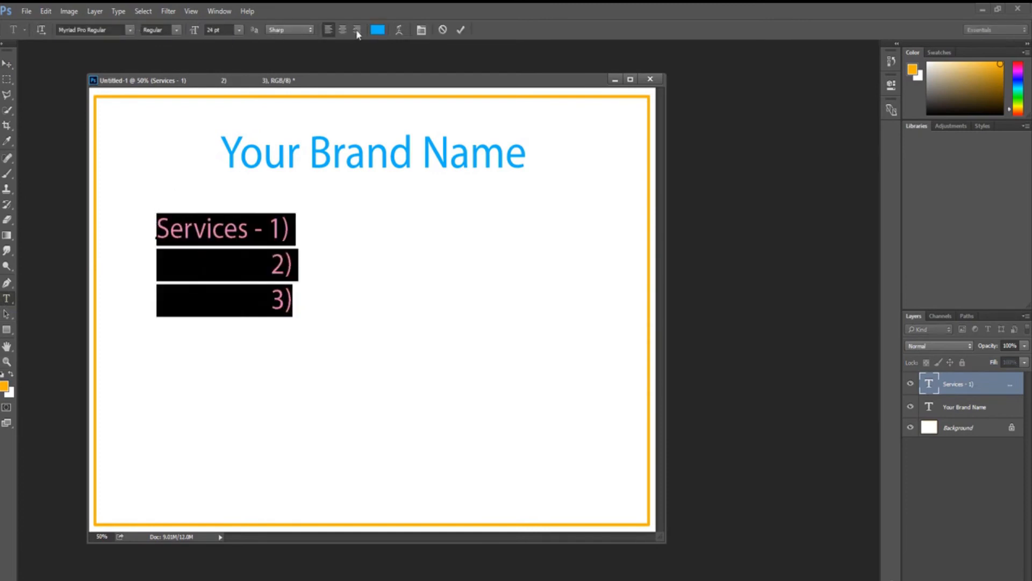
pyautogui.click(377, 29)
pyautogui.click(527, 290)
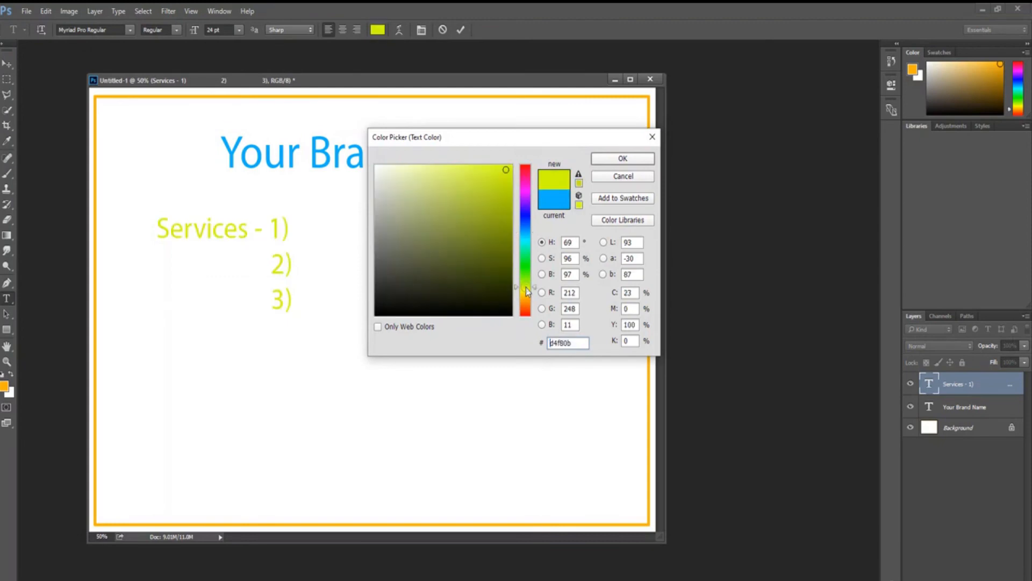
pyautogui.click(622, 159)
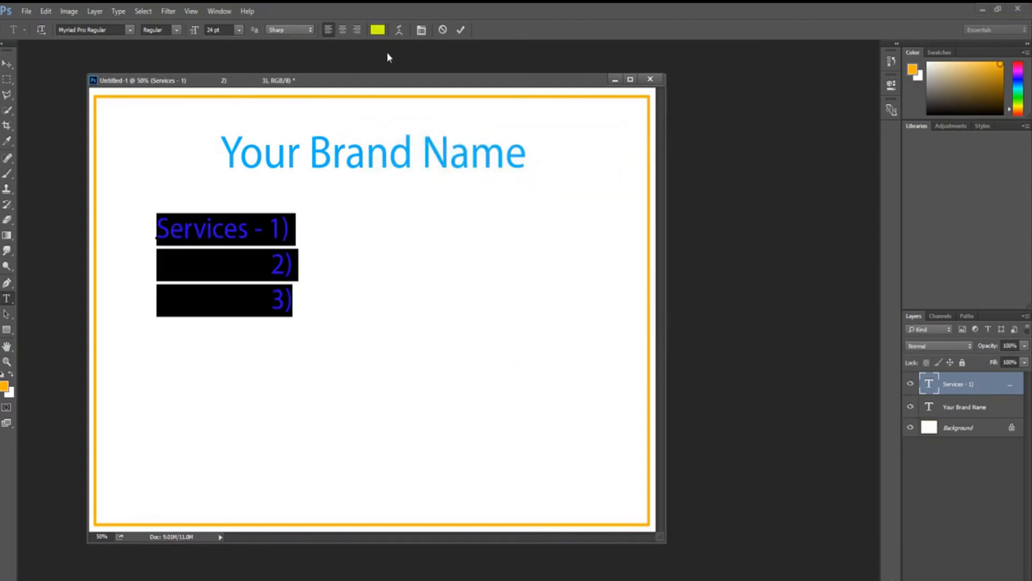
# Step: Recolor the selected "Services" list to near-black #060701 and commit the text
pyautogui.click(377, 30)
pyautogui.click(493, 311)
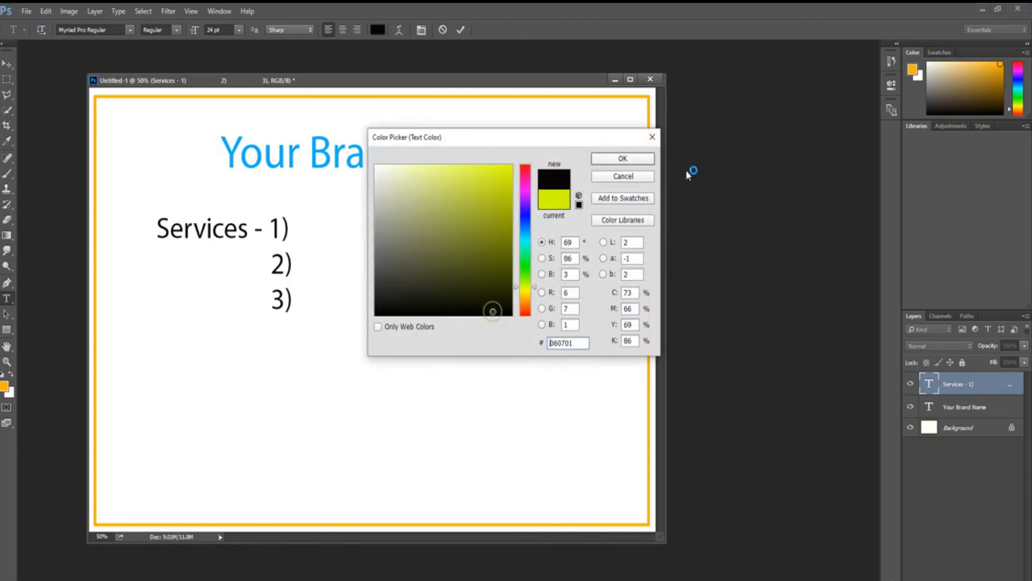
pyautogui.click(649, 161)
pyautogui.click(285, 301)
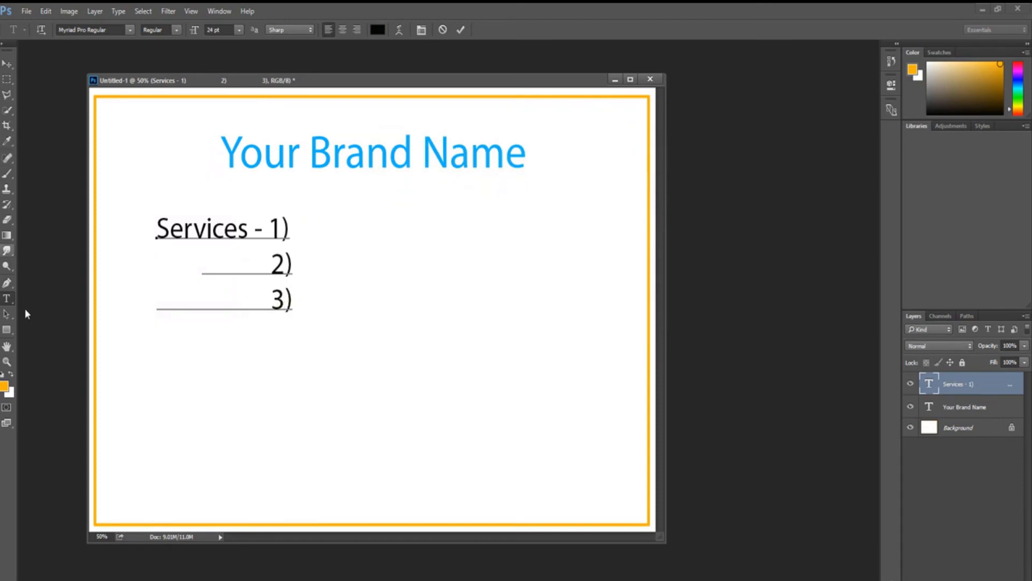
pyautogui.click(8, 62)
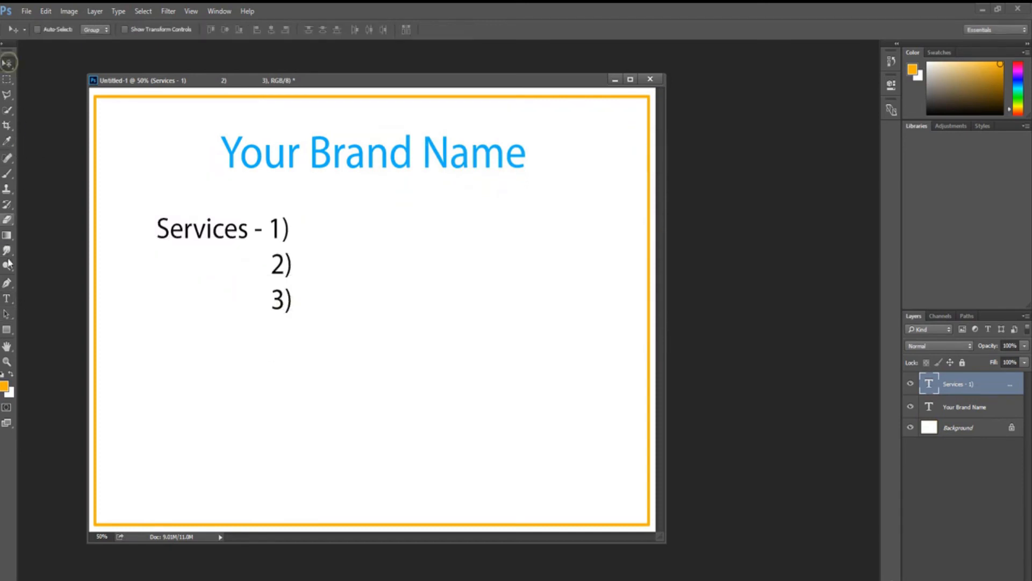
# Step: Add the text "Address -" in near-black 24 pt Myriad Pro Regular below the "Services" list
pyautogui.click(7, 299)
pyautogui.click(184, 369)
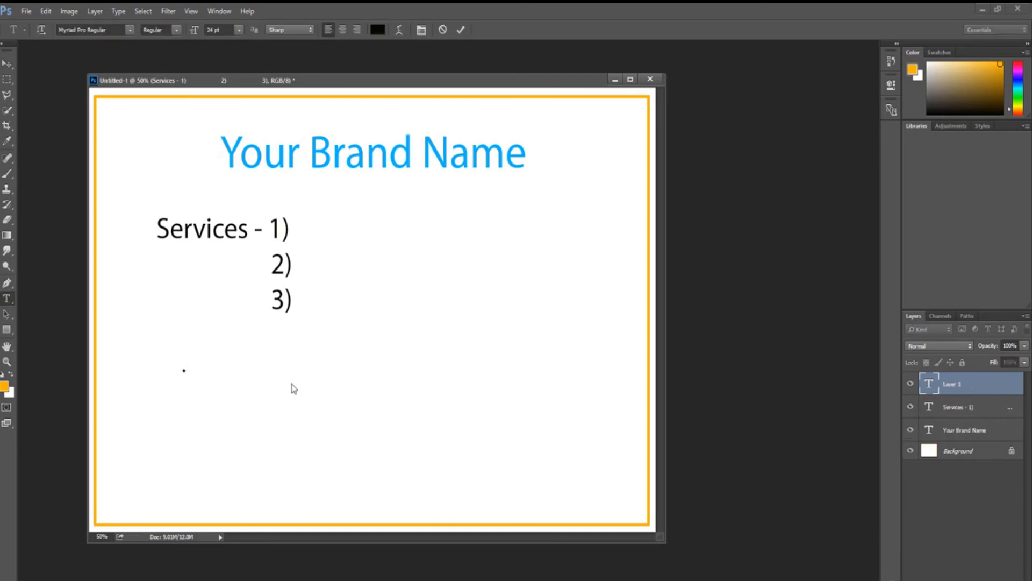
pyautogui.write('Adre')
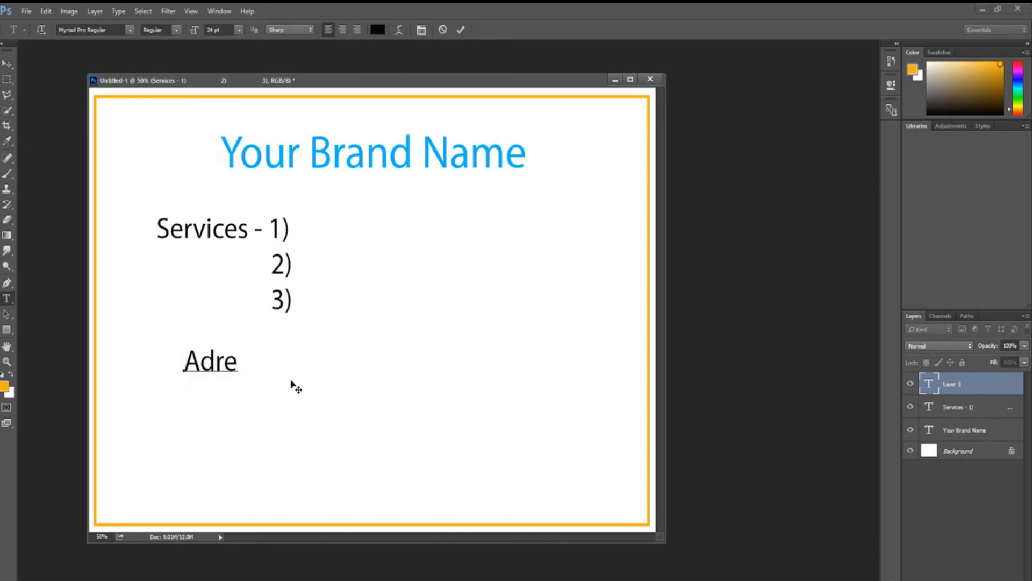
pyautogui.press('BackSpace')
pyautogui.press('BackSpace')
pyautogui.write('drte')
pyautogui.press('BackSpace')
pyautogui.press('BackSpace')
pyautogui.write('esss')
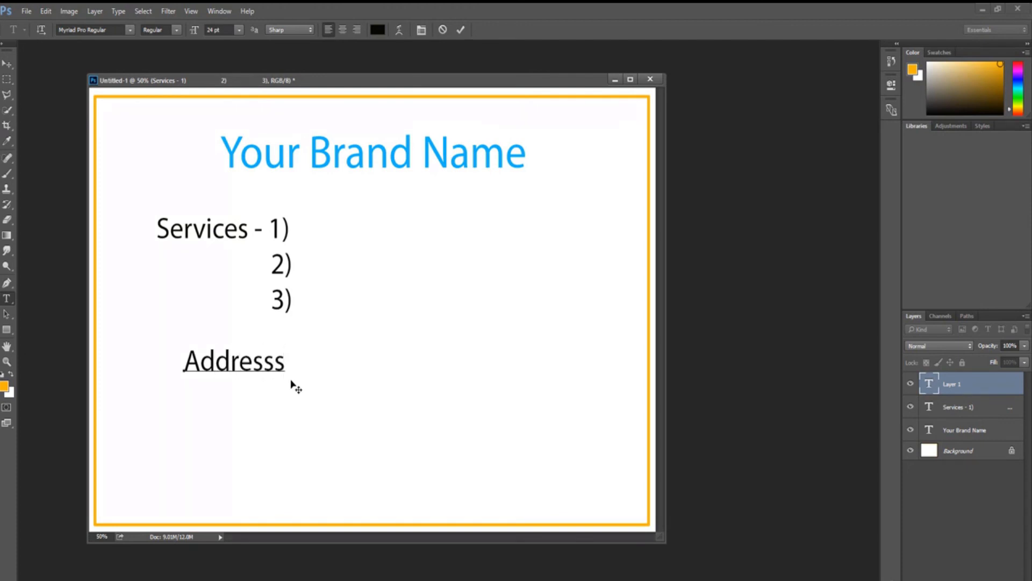
pyautogui.press('BackSpace')
pyautogui.write('-')
pyautogui.press('Left')
pyautogui.click(6, 63)
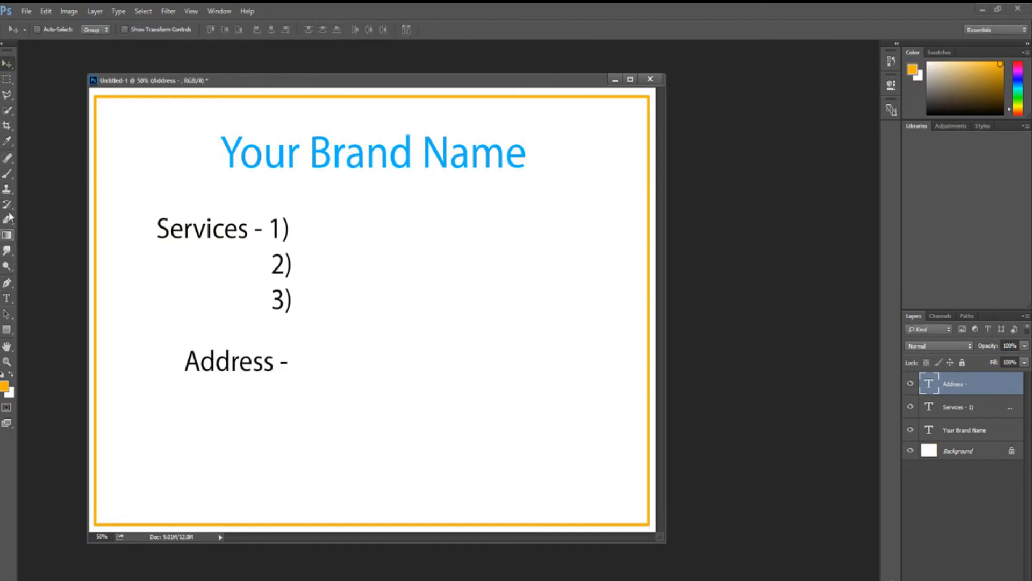
# Step: Add the text "Website -" in the same 24 pt style below the "Address -" line
pyautogui.click(6, 299)
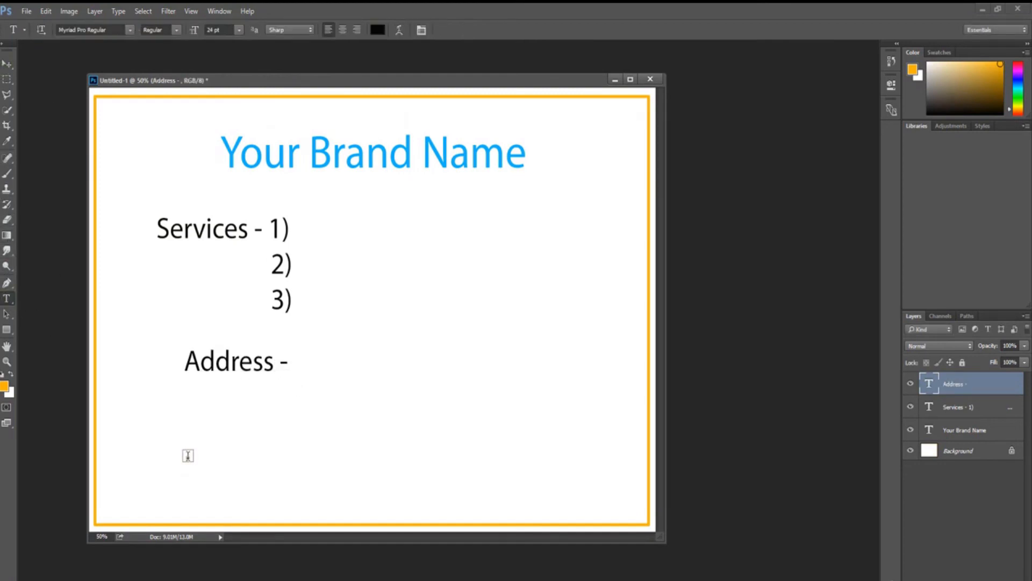
pyautogui.click(186, 455)
pyautogui.write('Webs')
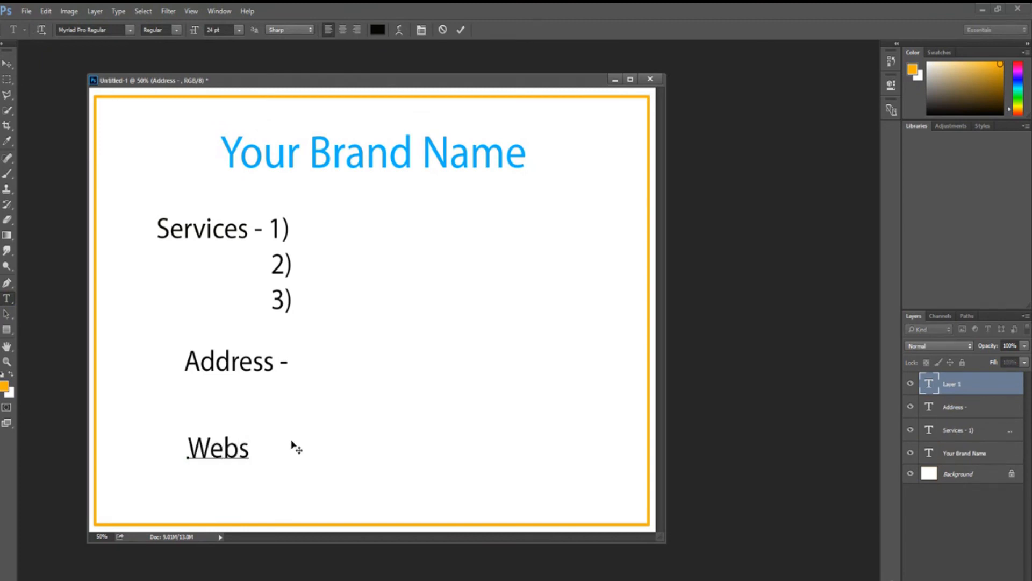
pyautogui.write('ite 0')
pyautogui.press('BackSpace')
pyautogui.click(6, 64)
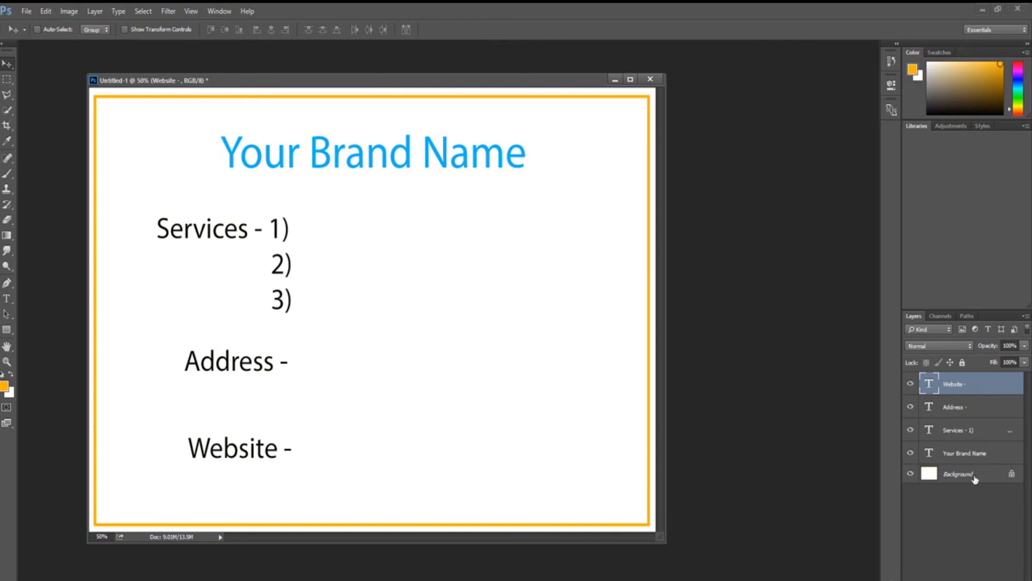
# Step: Flatten the image so all text layers merge into the Background
pyautogui.click(95, 12)
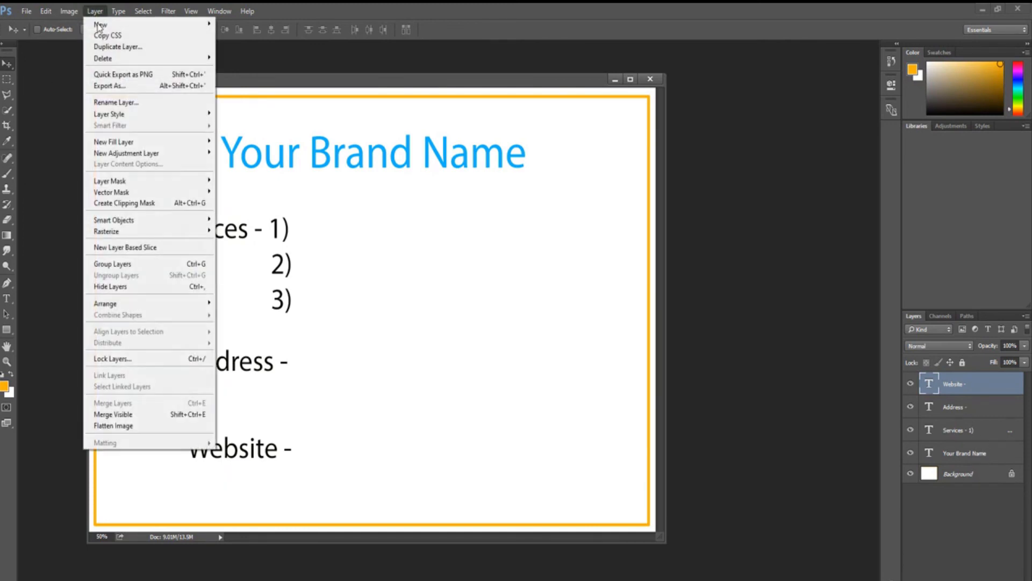
pyautogui.click(135, 428)
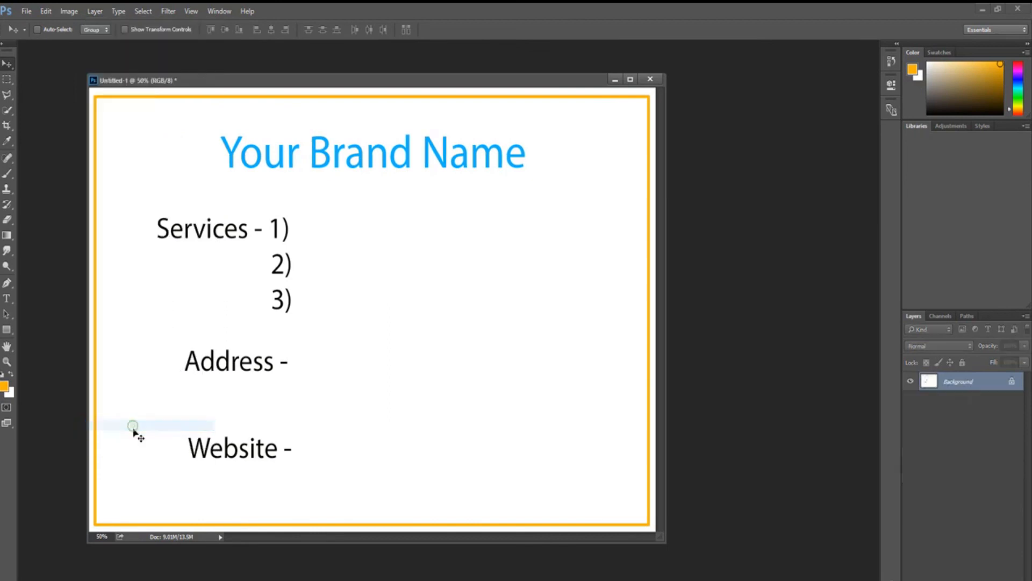